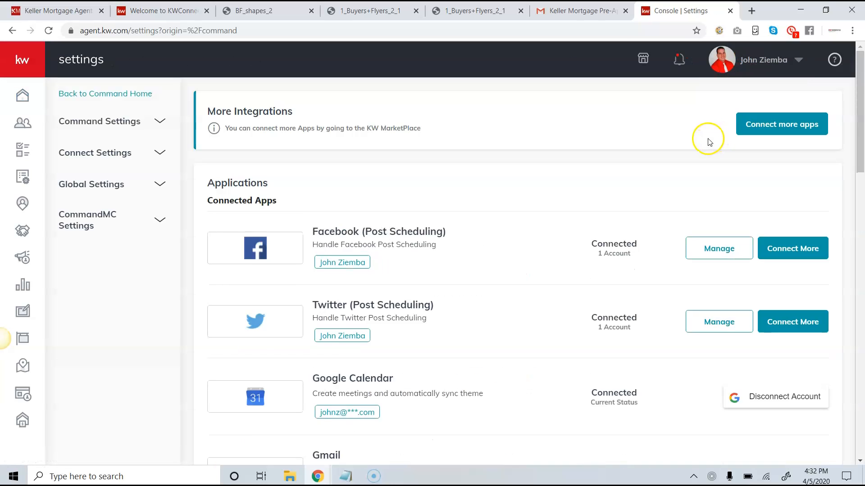
Check which account is connected for Facebook Post Scheduling and for Facebook Ads Manager.
scroll(624, 128, "down", 5)
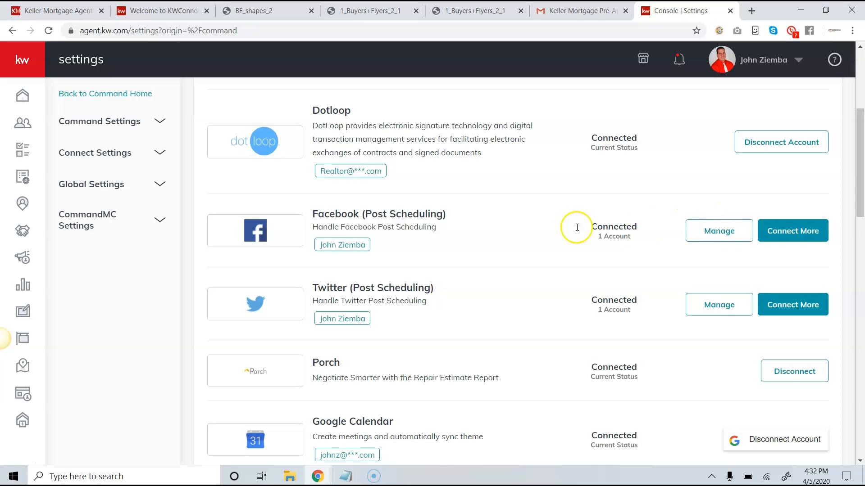
left_click(729, 237)
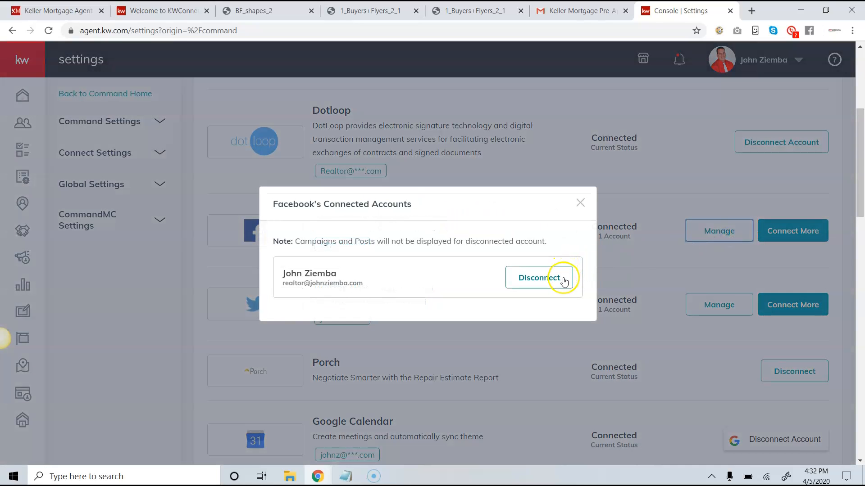
left_click(580, 202)
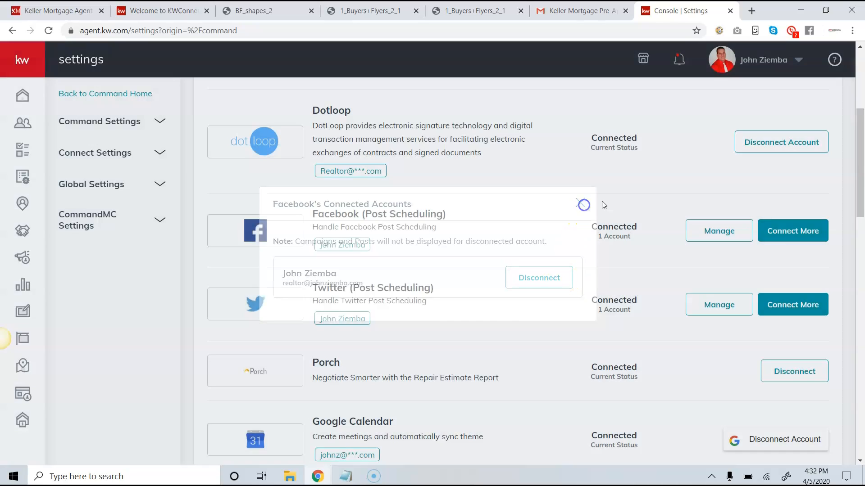
scroll(610, 210, "down", 8)
scroll(608, 208, "down", 4)
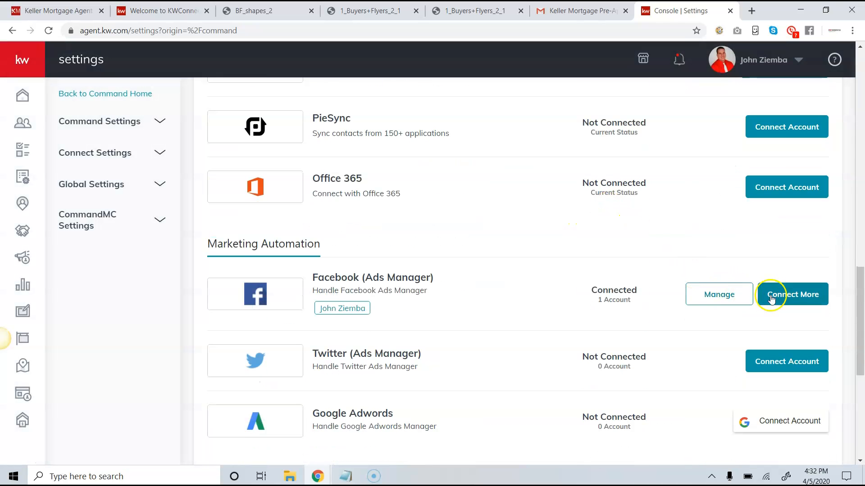
left_click(717, 294)
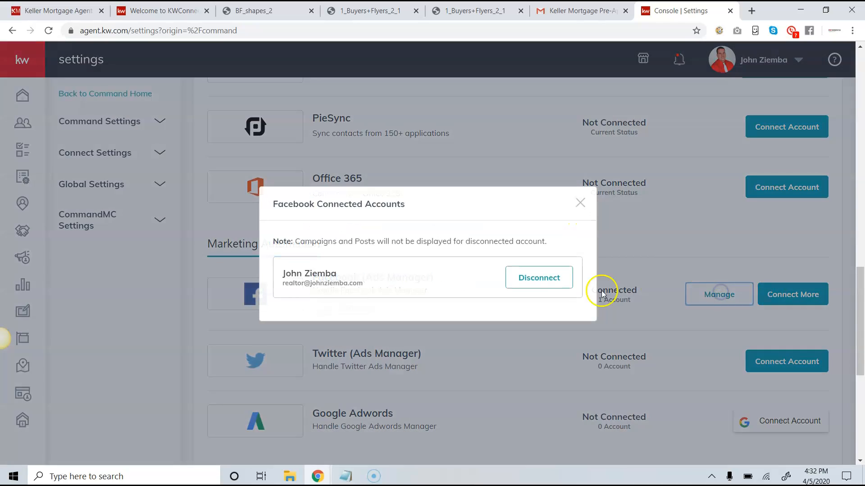
left_click(580, 203)
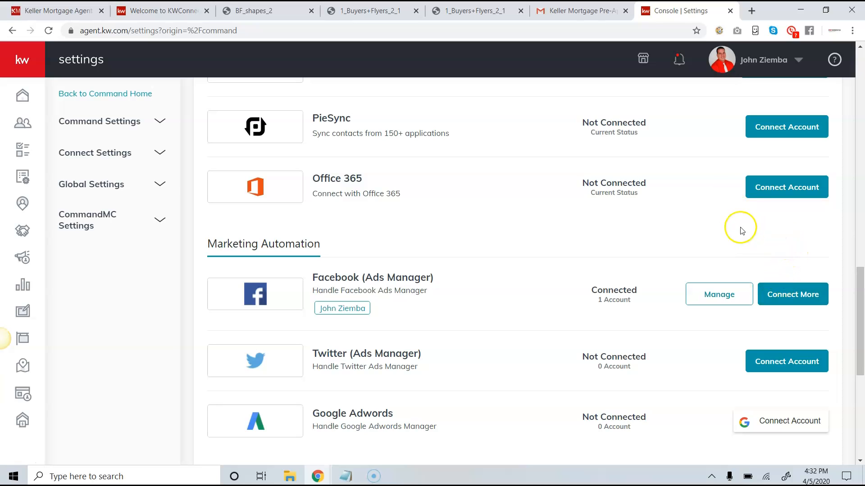
Expand the left sidebar so the section names are shown.
scroll(734, 232, "up", 3)
scroll(750, 212, "up", 7)
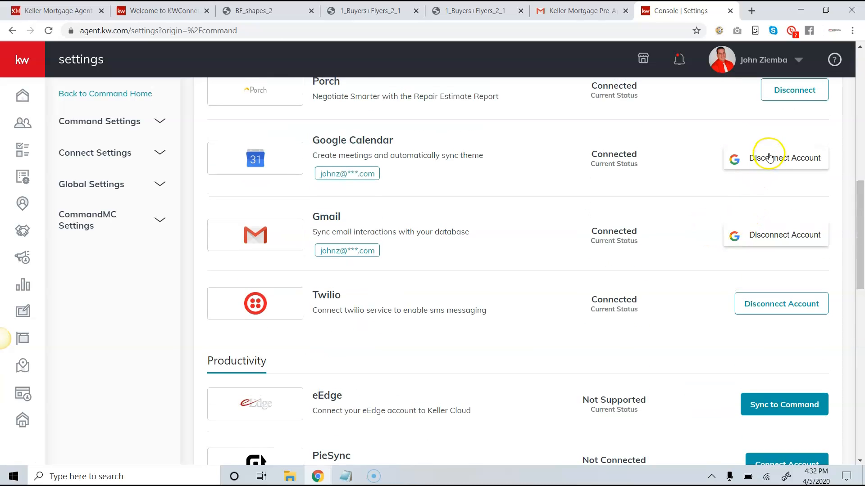
scroll(778, 146, "up", 3)
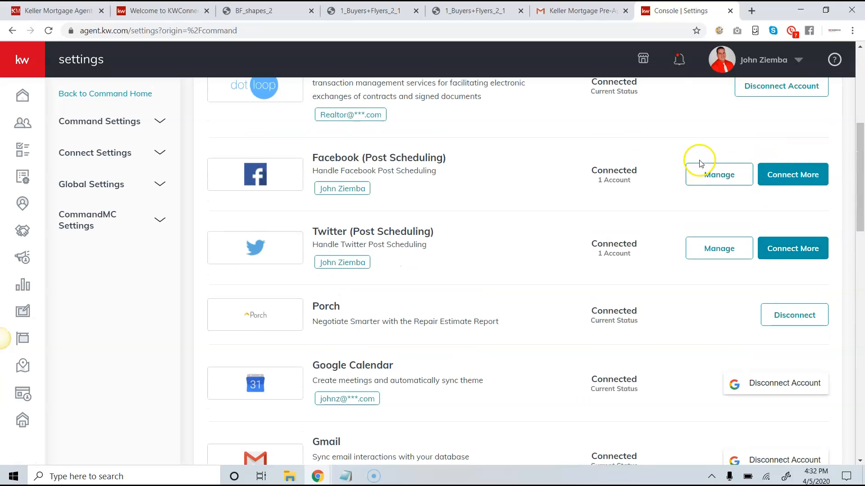
left_click(26, 63)
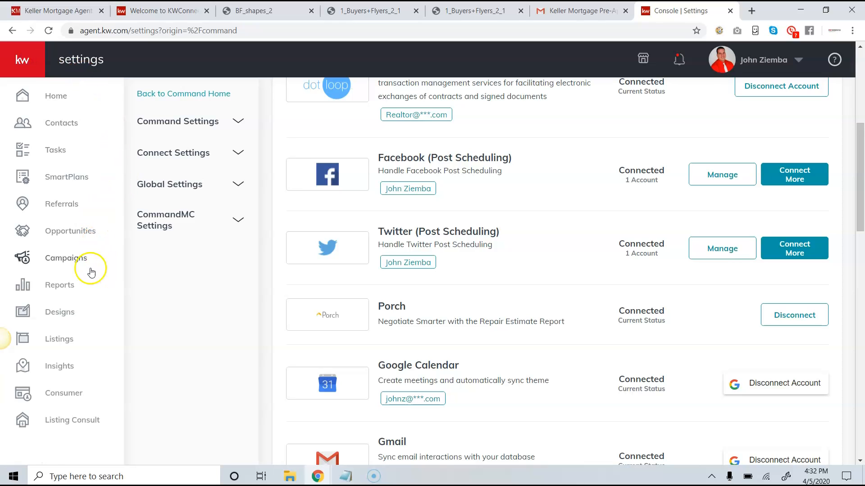
left_click(69, 260)
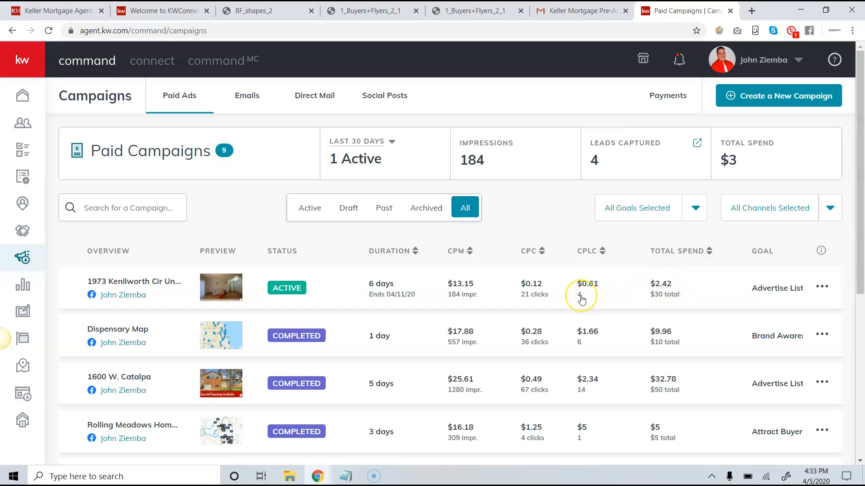
left_click(133, 296)
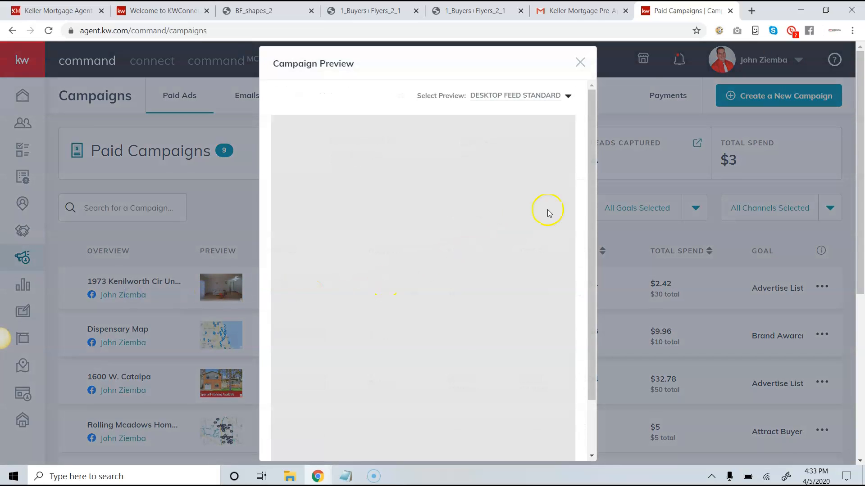
mouse_move(588, 213)
left_mouse_down()
mouse_move(588, 226)
mouse_move(588, 213)
left_mouse_up()
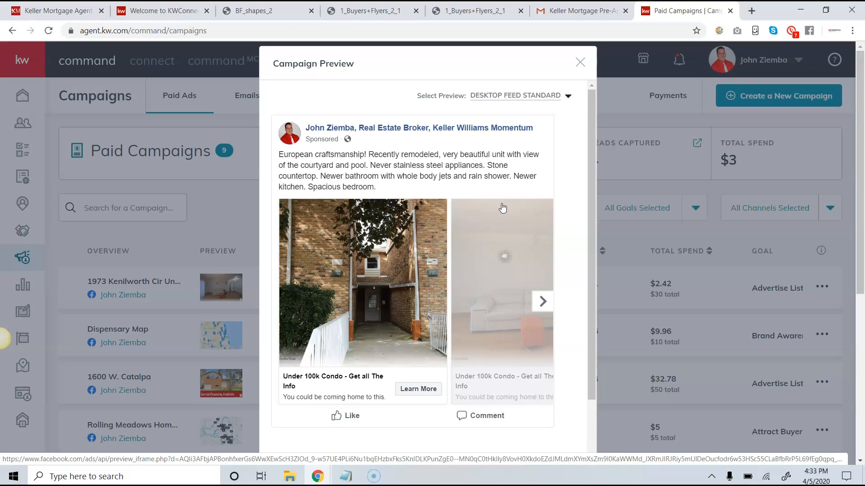
left_click(579, 65)
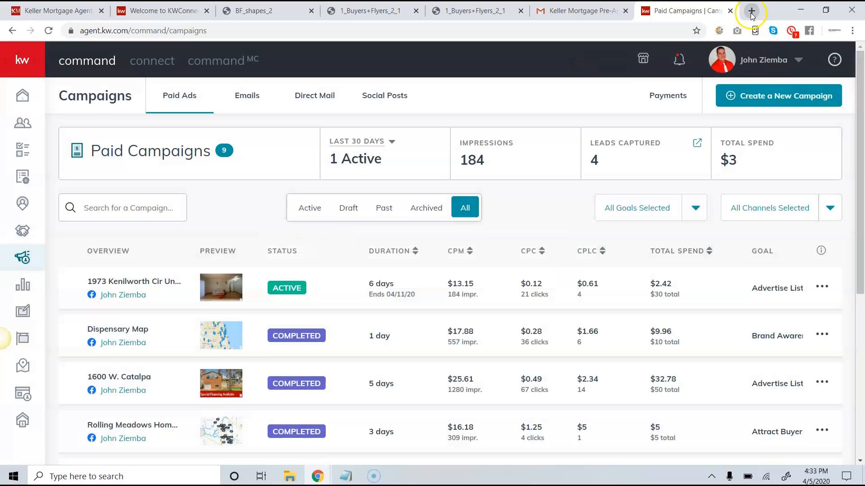
left_click(752, 13)
type("john")
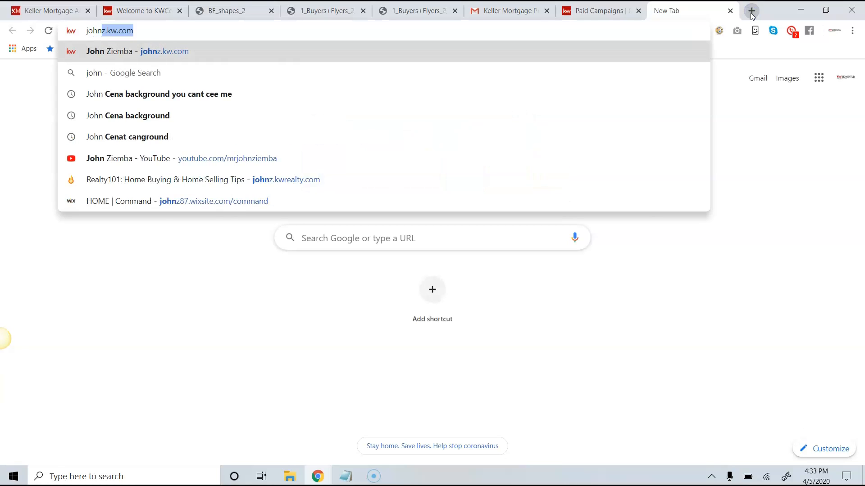
key("Return")
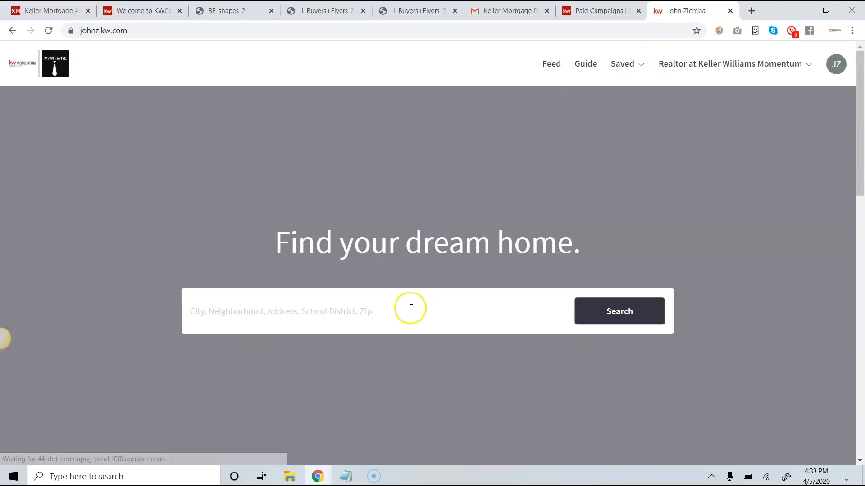
left_click(333, 313)
scroll(334, 315, "down", 1)
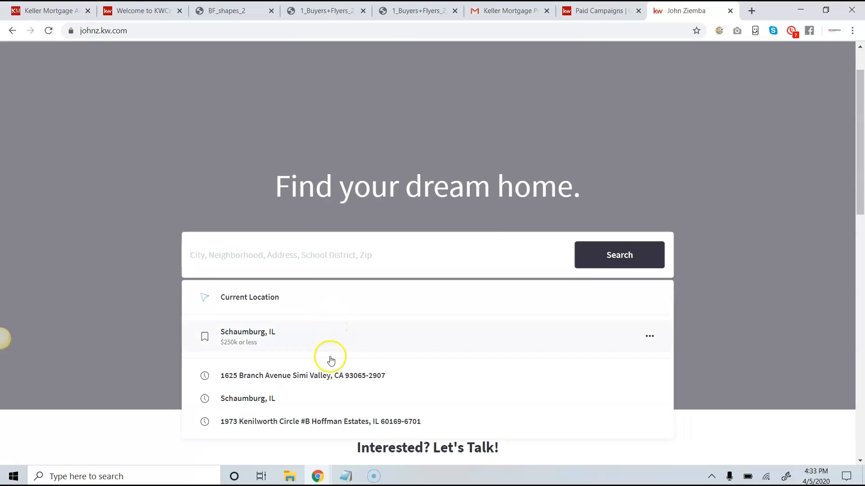
left_click(328, 419)
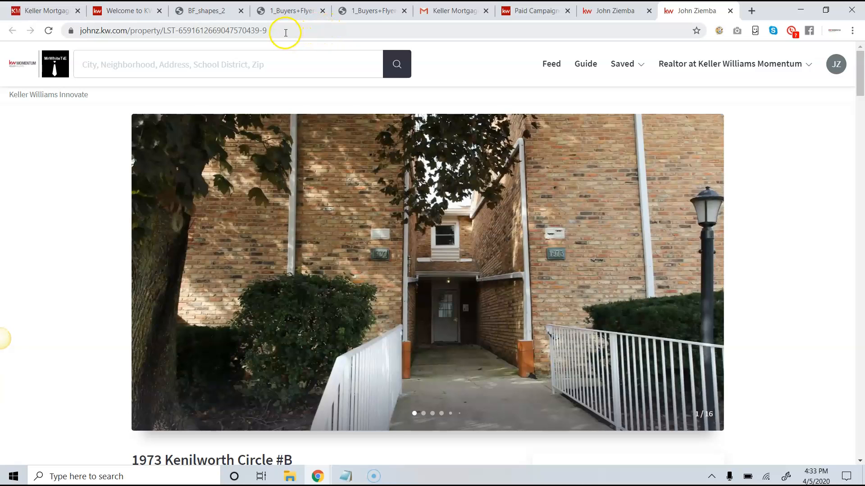
Copy the property page's web address and return to the Paid Campaigns tab.
left_click(285, 32)
right_click(276, 32)
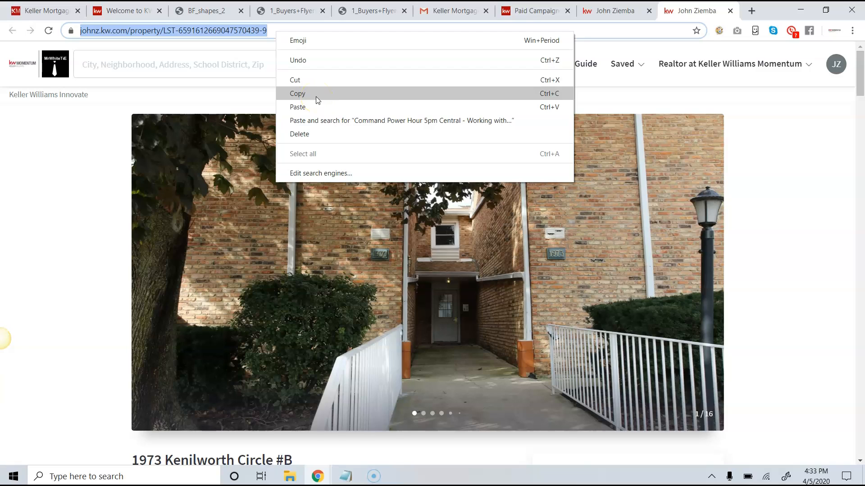
left_click(316, 95)
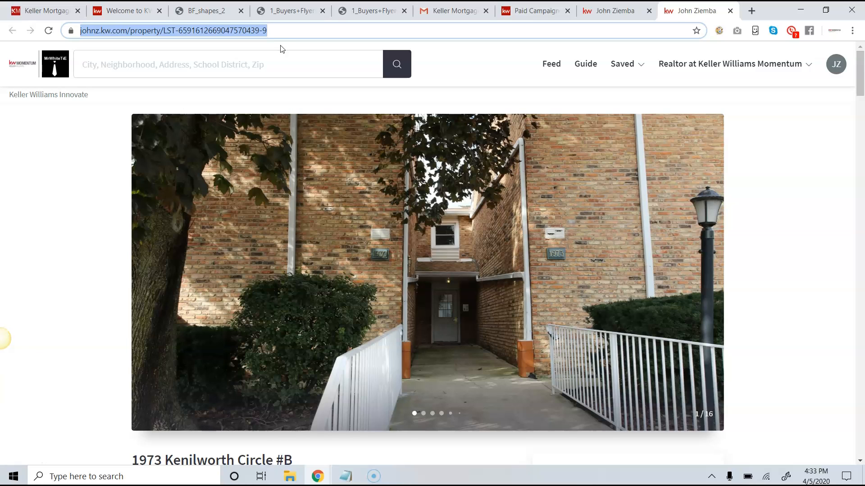
left_click(525, 12)
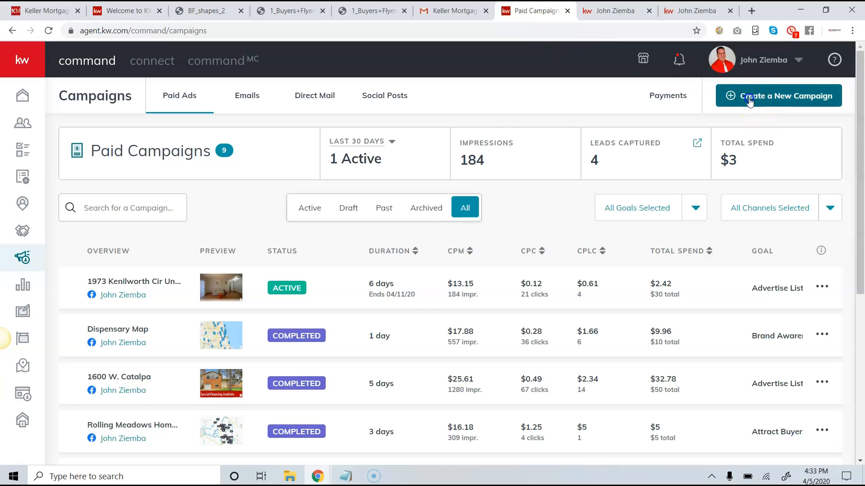
Create a social ad campaign named 'Test Listing' with the Advertise Listing goal on Facebook.
left_click(750, 100)
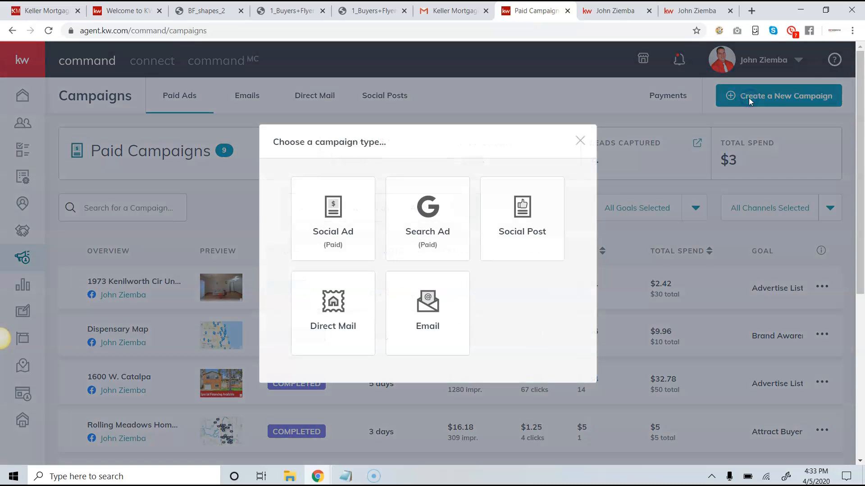
left_click(335, 219)
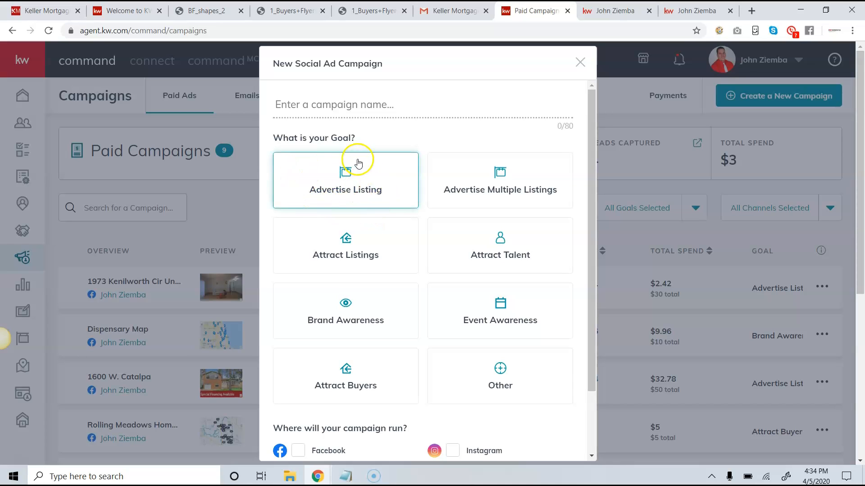
left_click(329, 110)
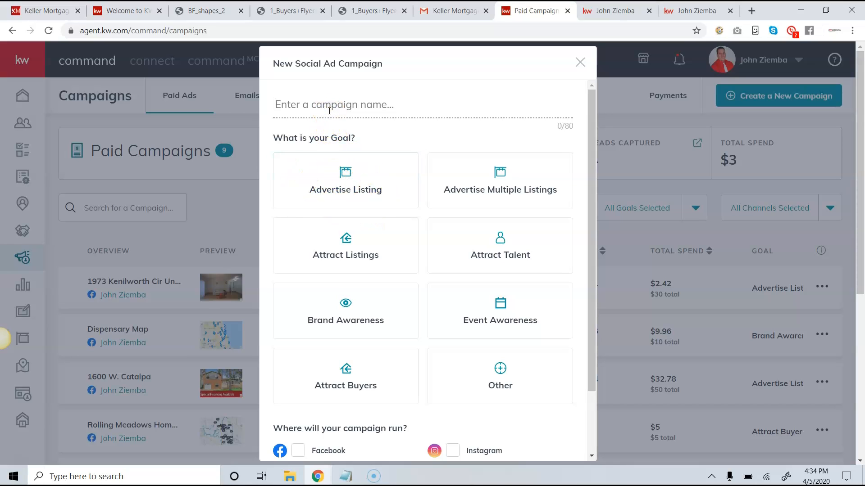
type("Test Listing")
left_click(340, 191)
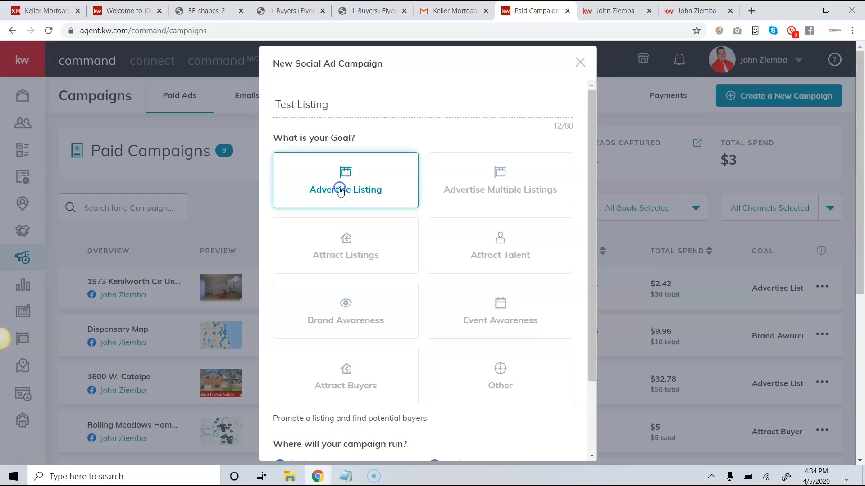
scroll(333, 171, "down", 2)
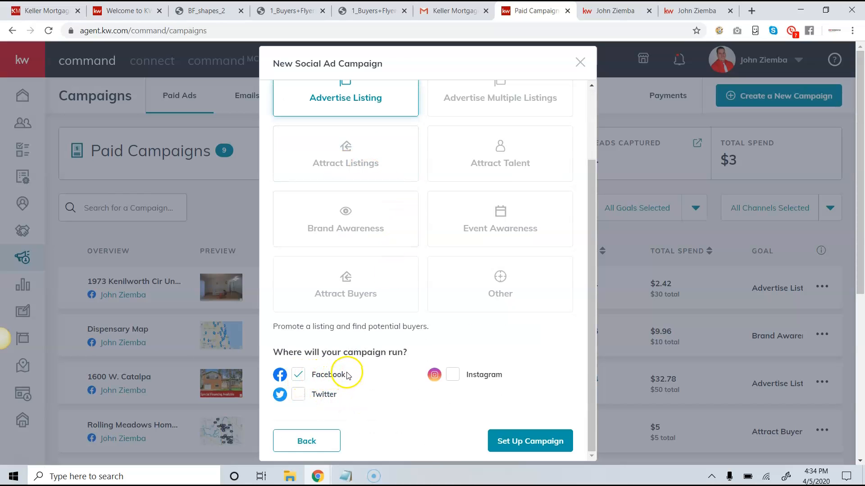
left_click(531, 441)
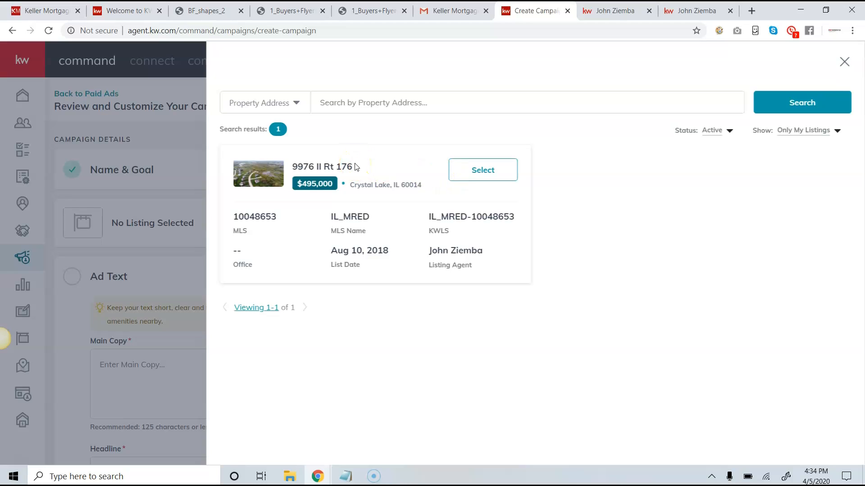
left_click(675, 10)
scroll(455, 221, "down", 5)
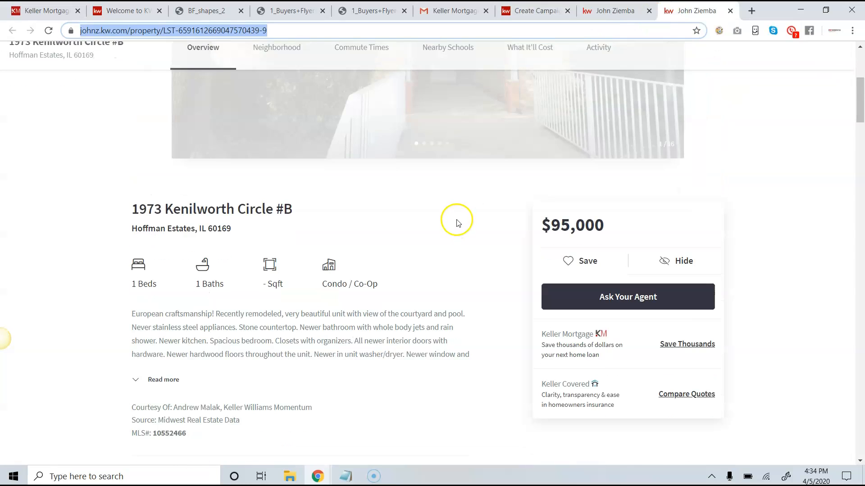
left_click_drag(186, 291, 164, 292)
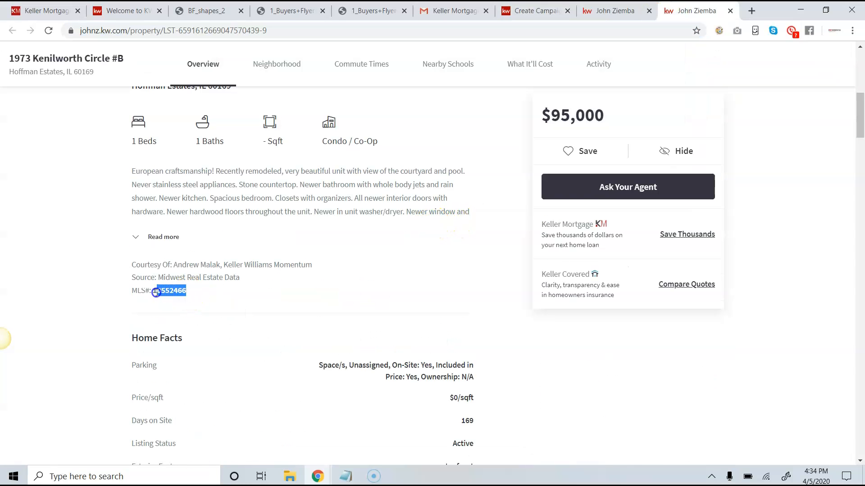
right_click(170, 291)
left_click(172, 300)
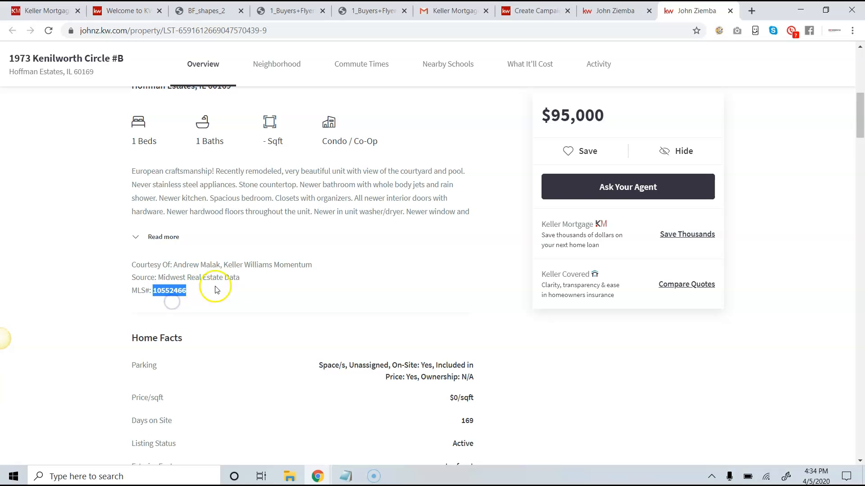
left_click(537, 8)
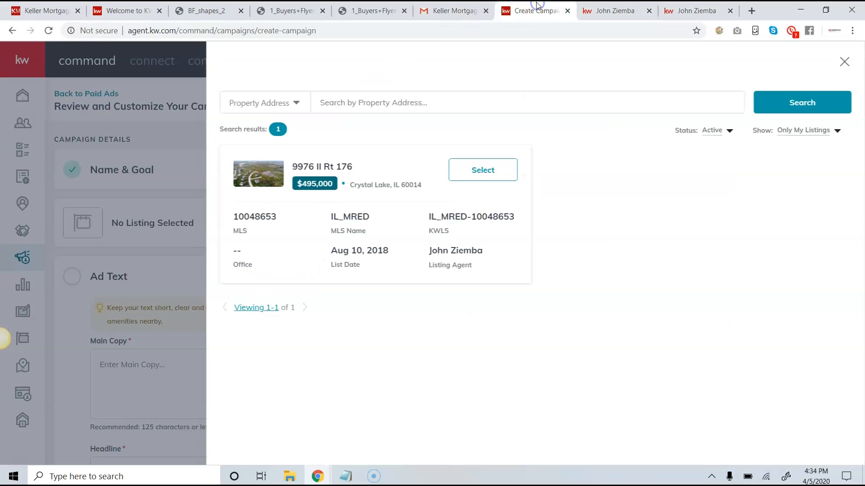
left_click(803, 135)
left_click(803, 151)
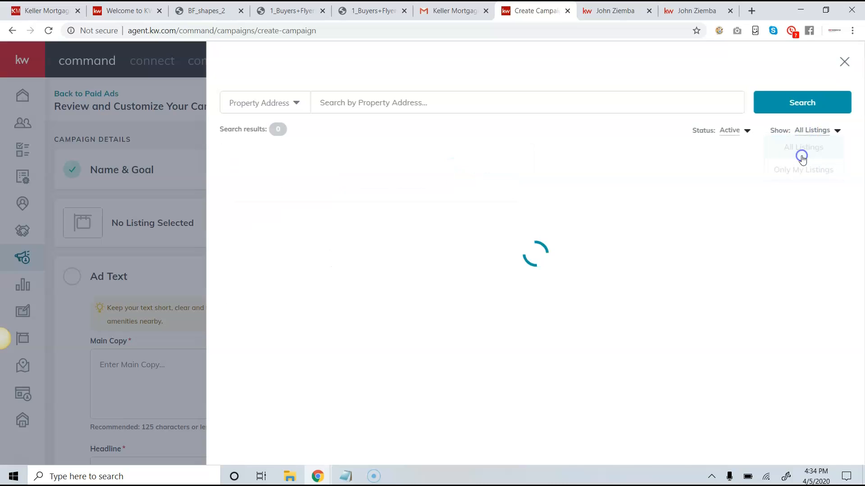
left_click(282, 100)
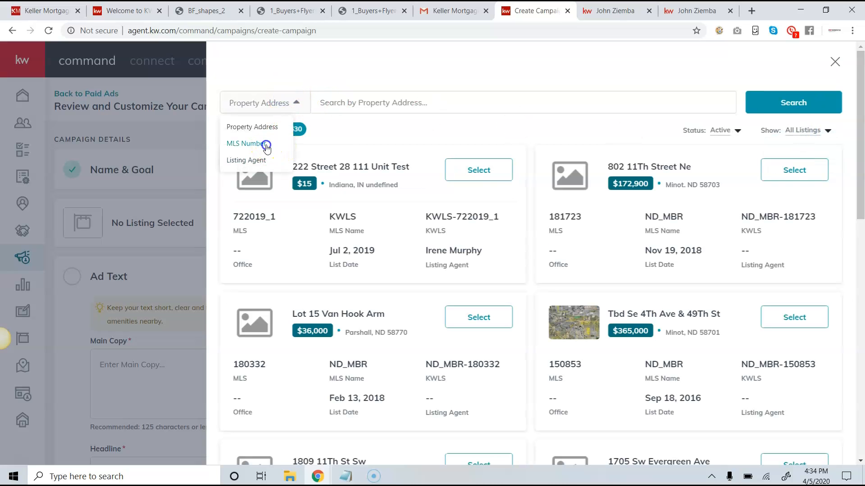
left_click(266, 144)
left_click(359, 103)
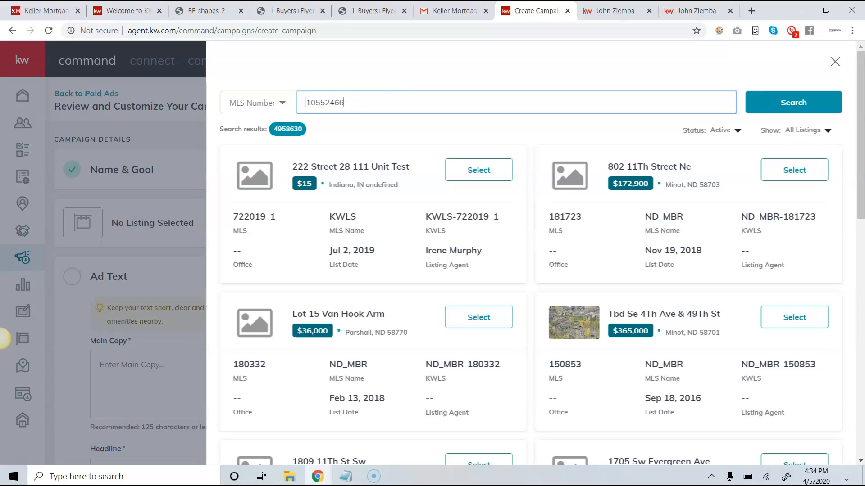
type("10552466")
left_click(791, 102)
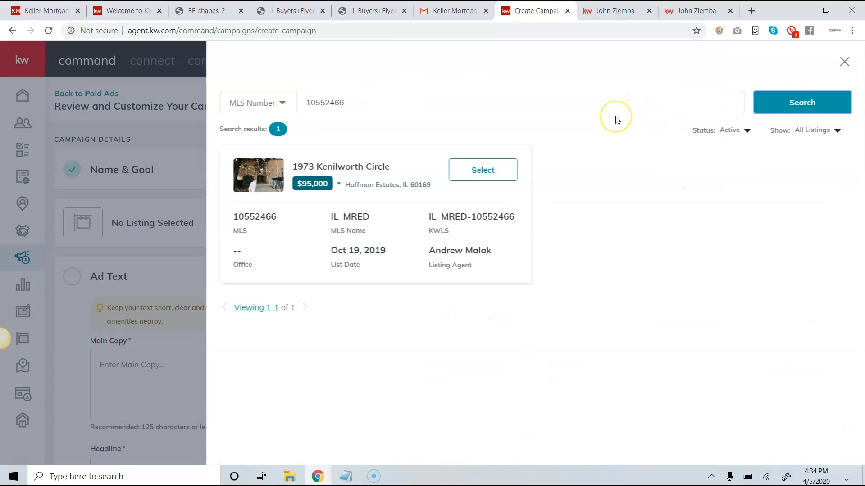
left_click(477, 169)
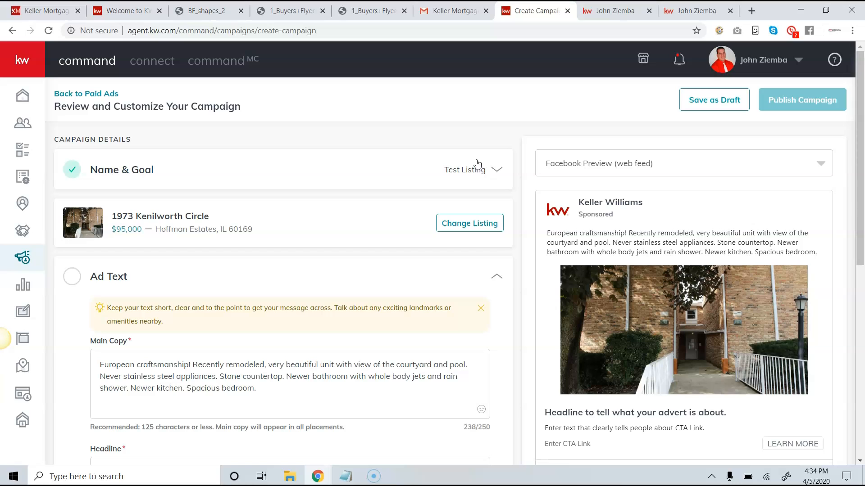
Review the pre-filled main copy, photo and Facebook preview formats, leaving the format unchanged.
scroll(366, 198, "down", 1)
scroll(225, 216, "down", 2)
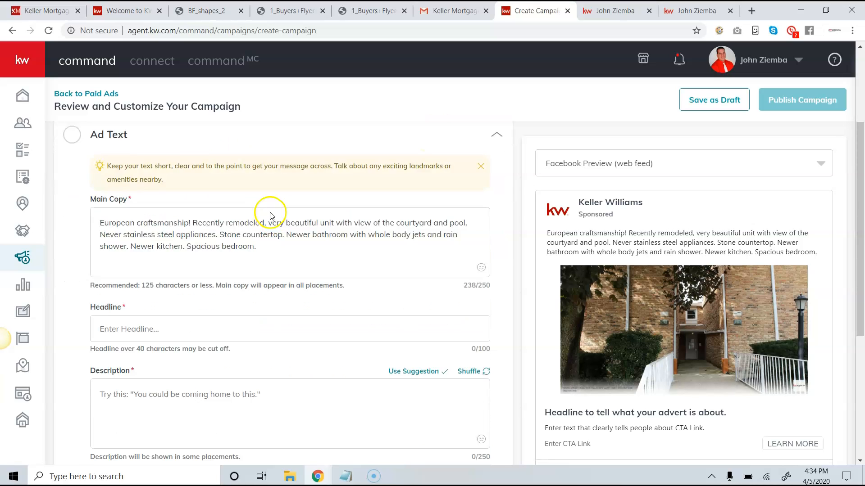
scroll(270, 220, "down", 5)
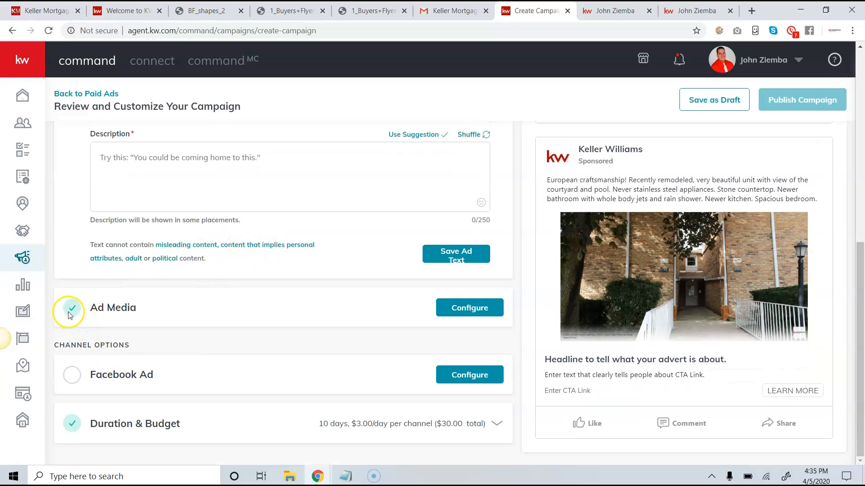
scroll(144, 286, "up", 4)
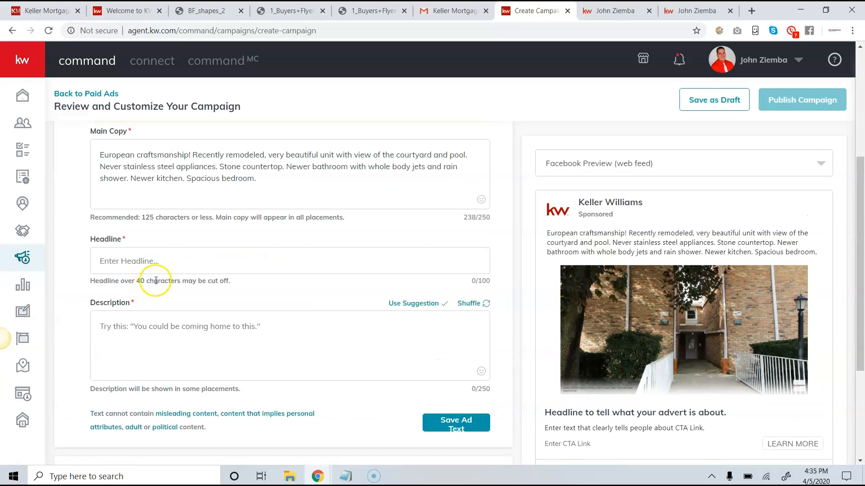
scroll(190, 265, "up", 4)
scroll(211, 225, "up", 1)
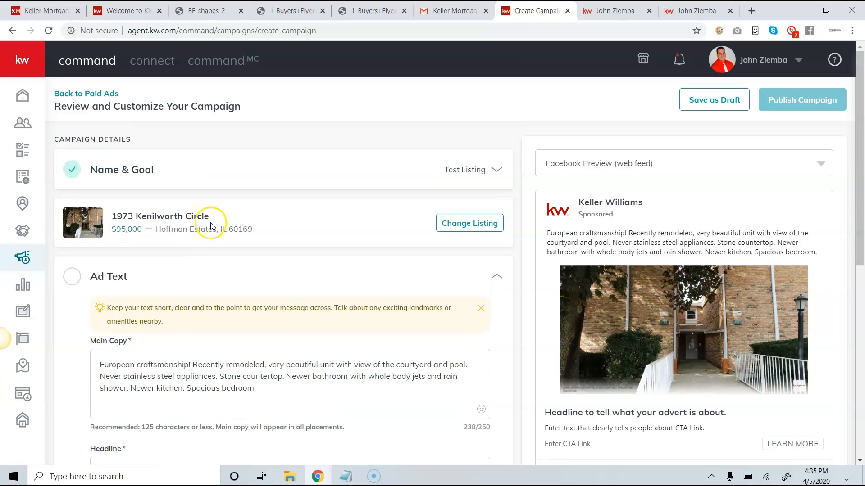
scroll(183, 247, "down", 5)
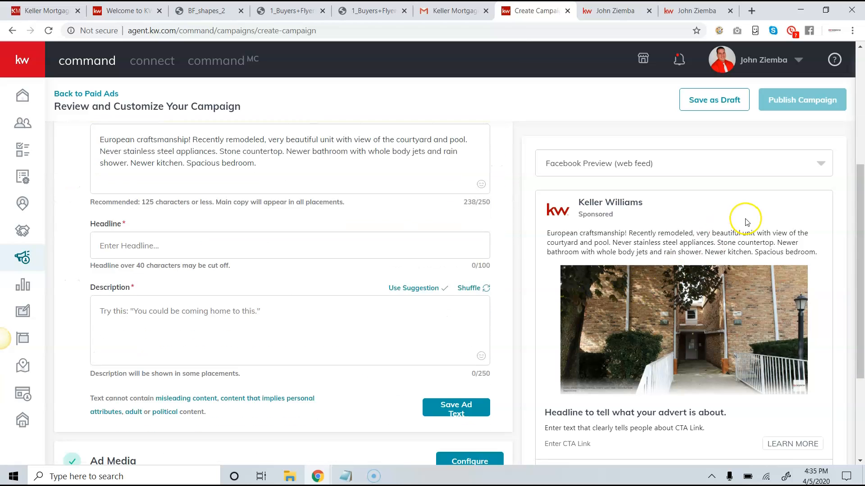
scroll(745, 223, "down", 3)
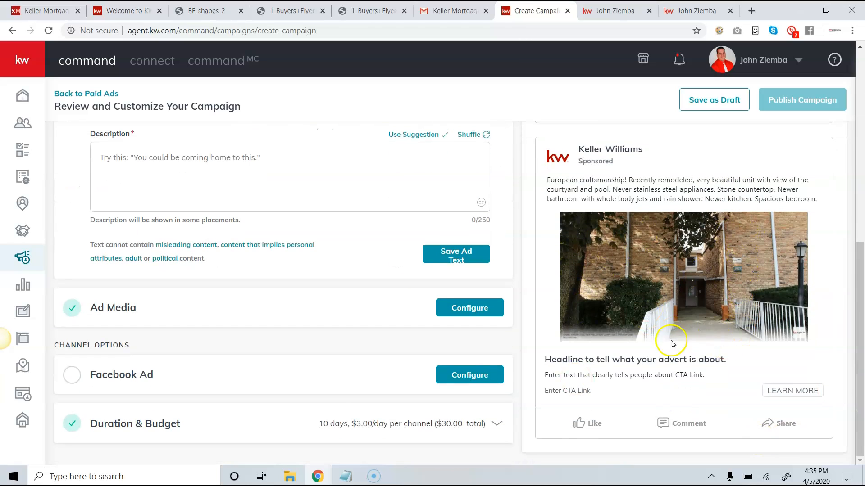
scroll(703, 200, "up", 1)
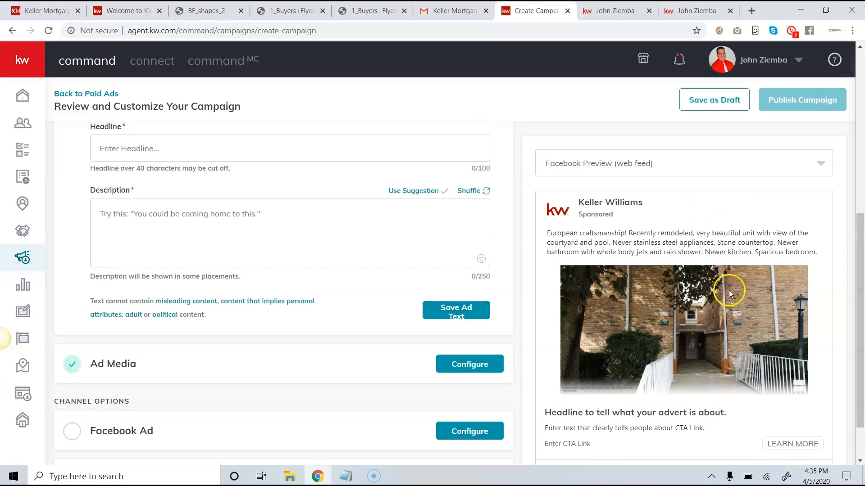
left_click(728, 165)
left_click(729, 167)
scroll(714, 218, "down", 1)
scroll(395, 200, "up", 3)
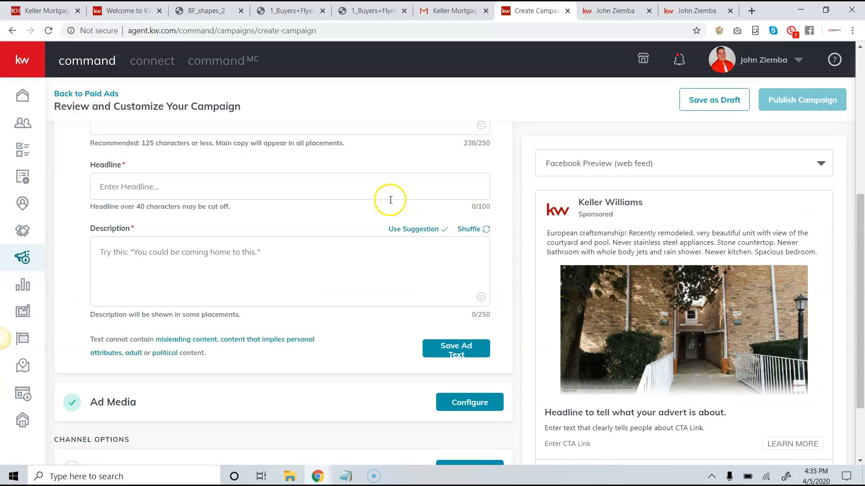
scroll(222, 196, "up", 1)
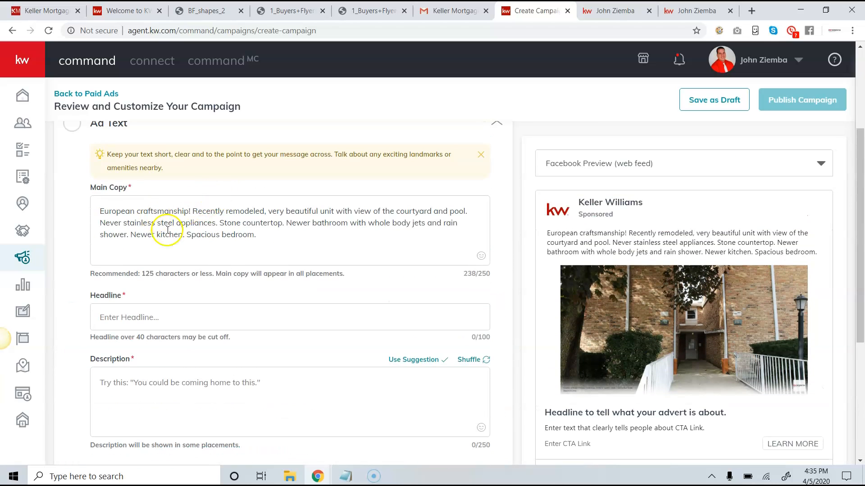
left_click(265, 239)
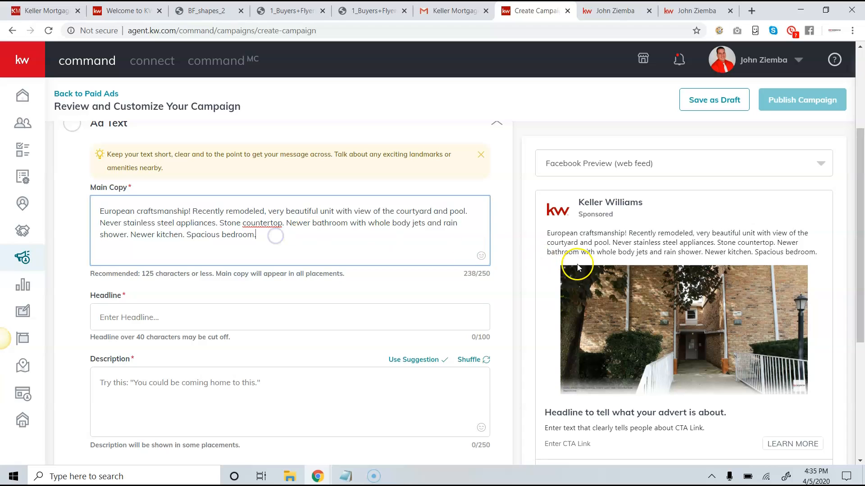
left_click_drag(815, 254, 592, 243)
left_click(491, 277)
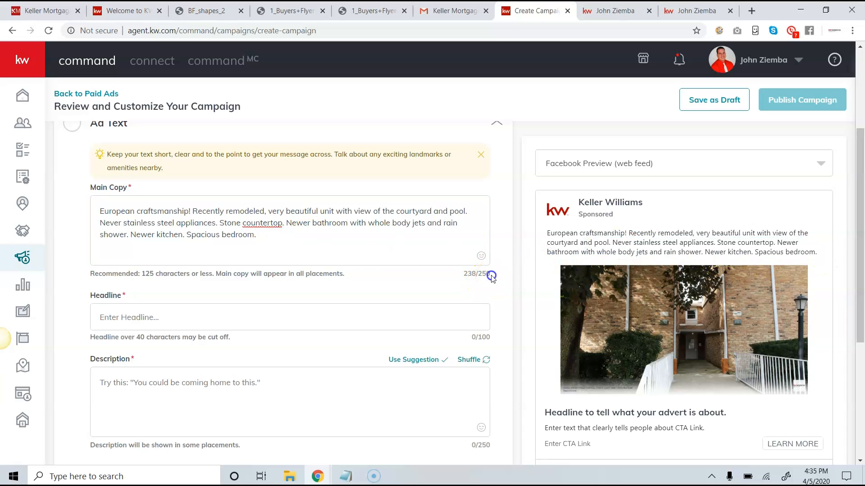
left_click(264, 246)
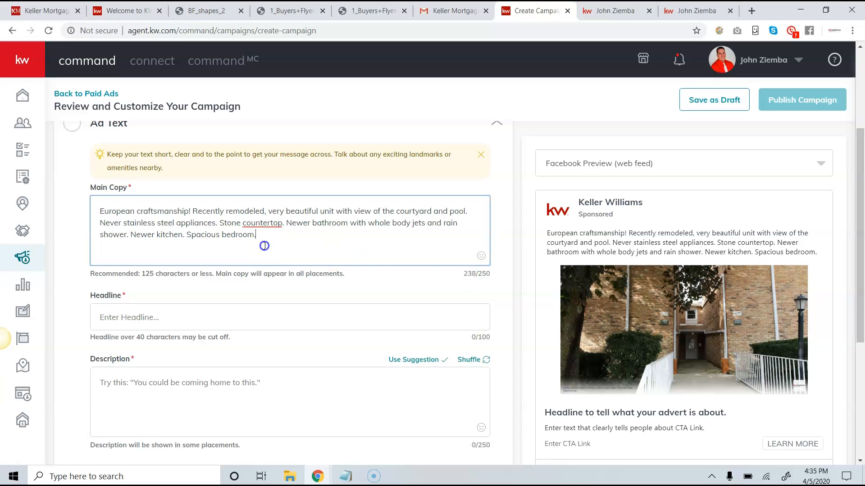
triple_click(128, 279)
left_click(168, 278)
left_click(310, 225)
left_click_drag(543, 236, 711, 241)
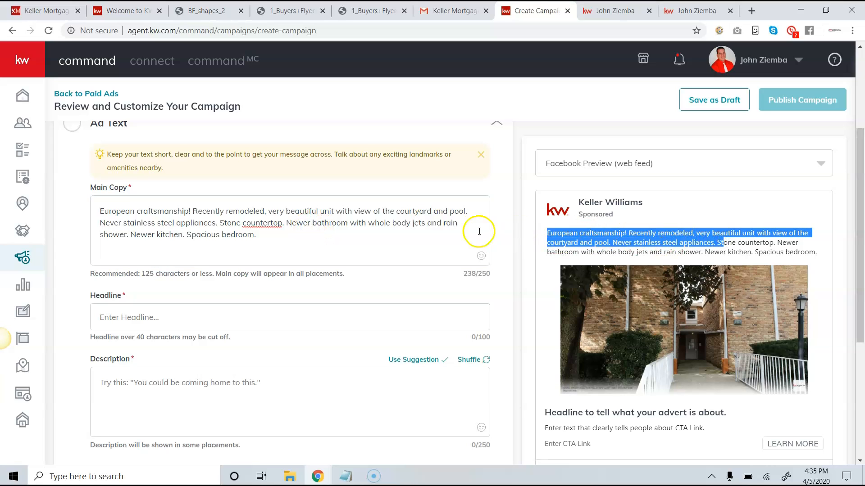
left_click(482, 258)
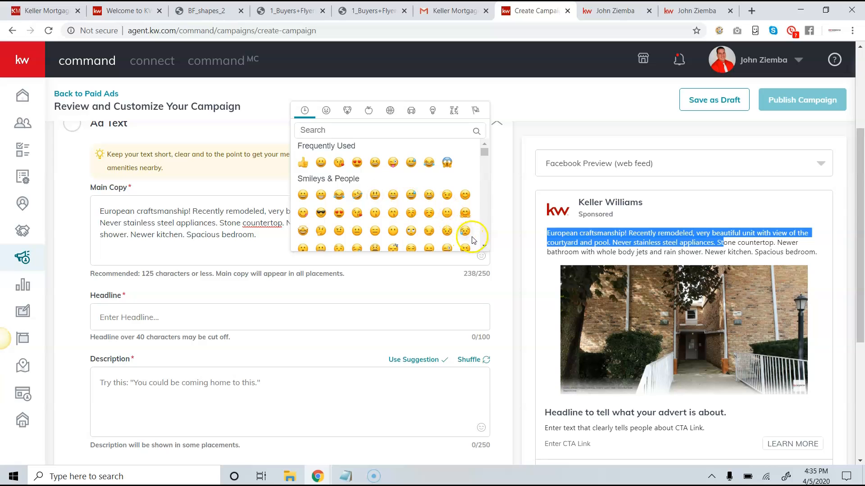
left_click(253, 211)
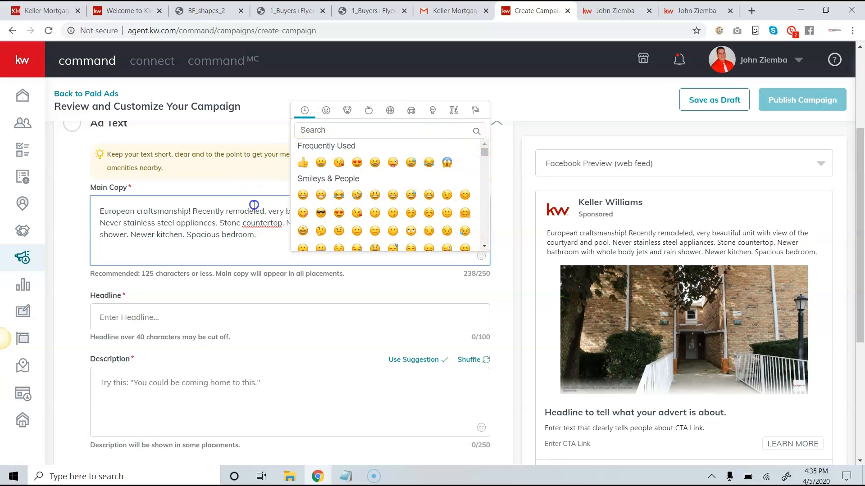
scroll(252, 239, "down", 1)
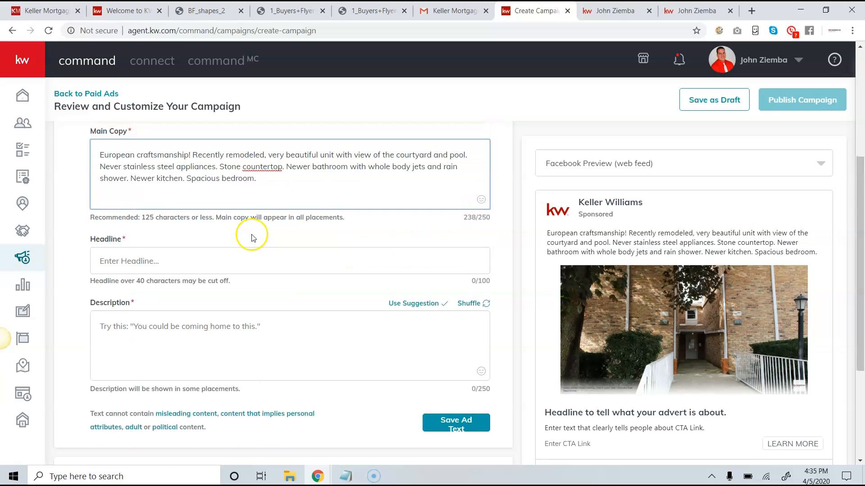
Enter the ad headline 'Great deal fro under 100k'.
left_click(236, 261)
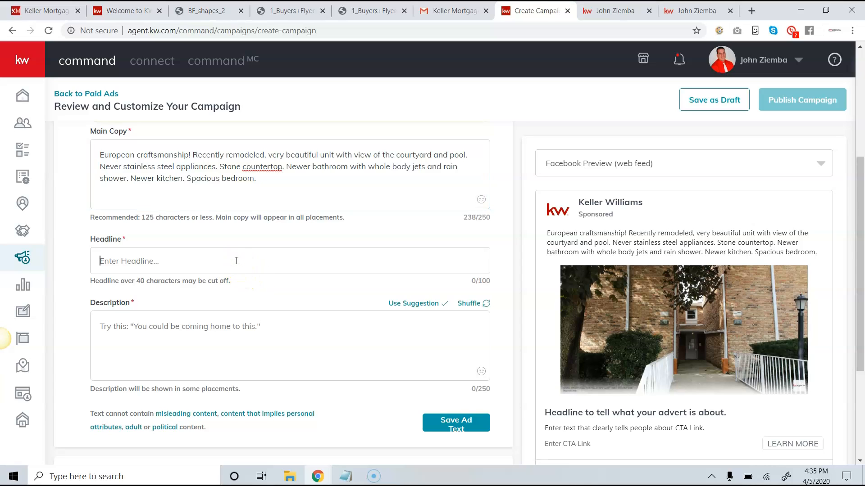
type("Great deal fro under 100k")
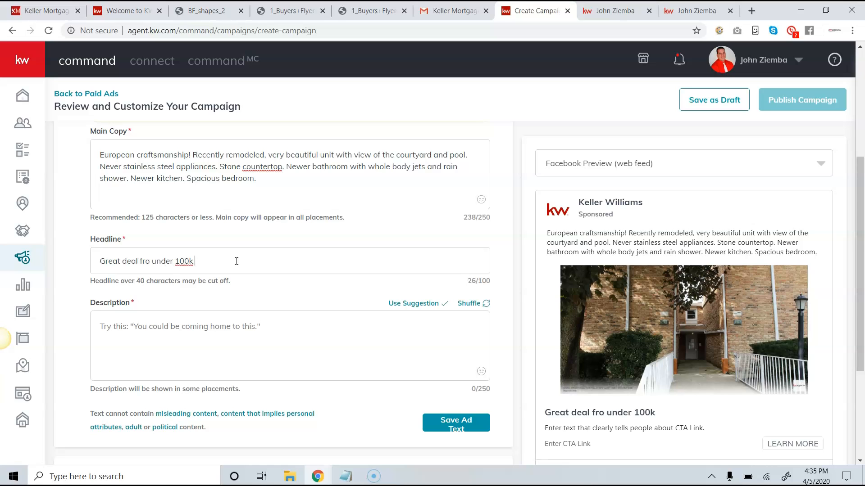
scroll(232, 331, "down", 1)
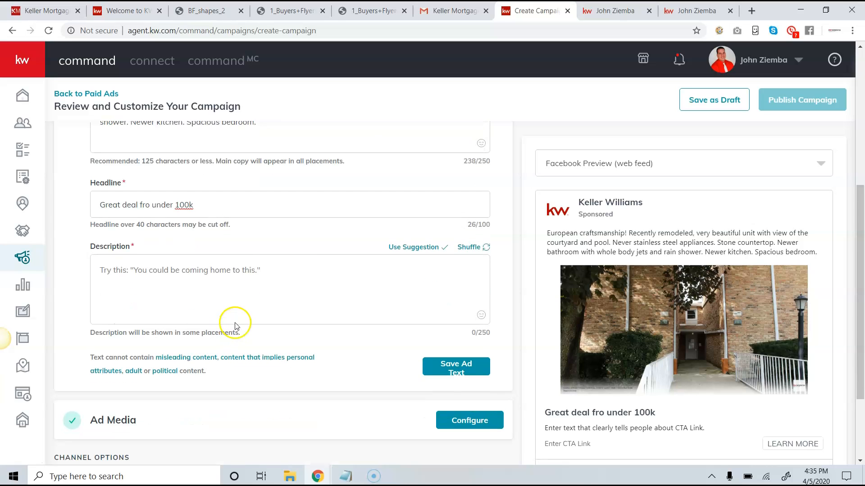
left_click_drag(145, 251, 120, 245)
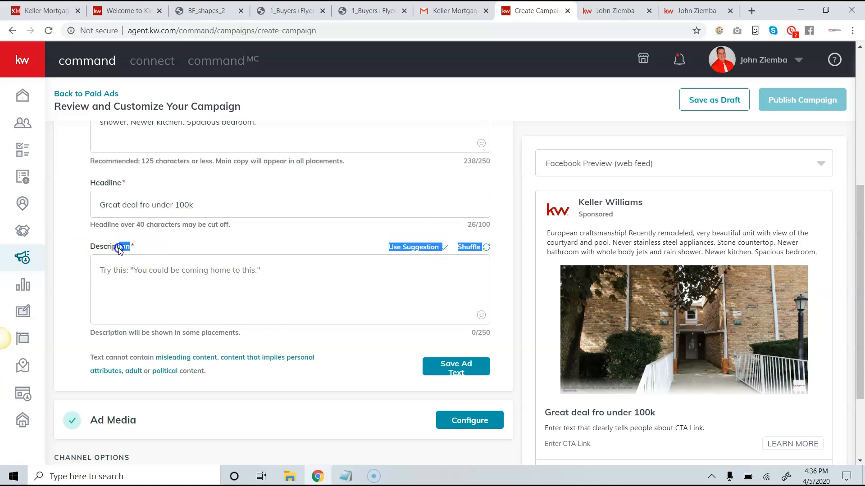
left_click_drag(247, 334, 103, 335)
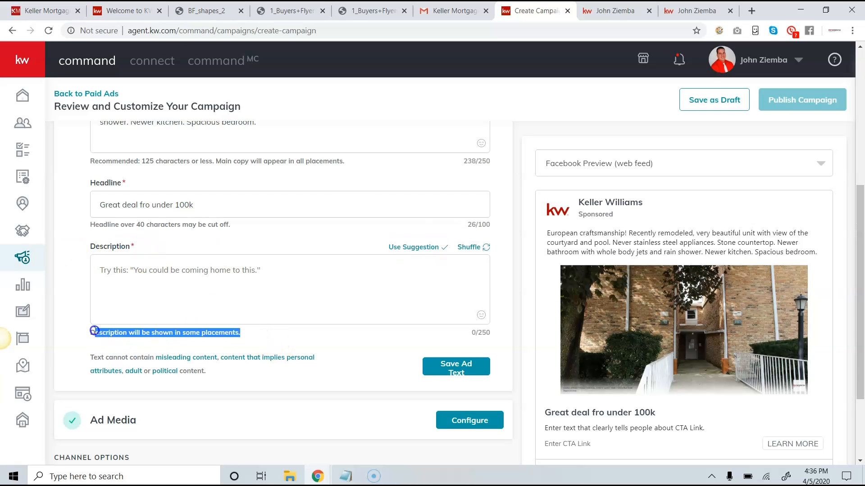
Enter the ad description 'Special Financing Available' and review the ad text in the preview.
left_click(242, 278)
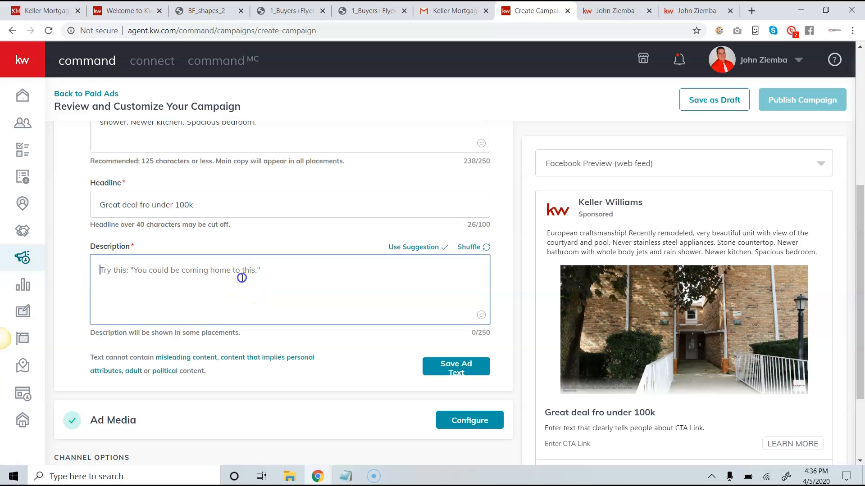
type("Special Financing Available")
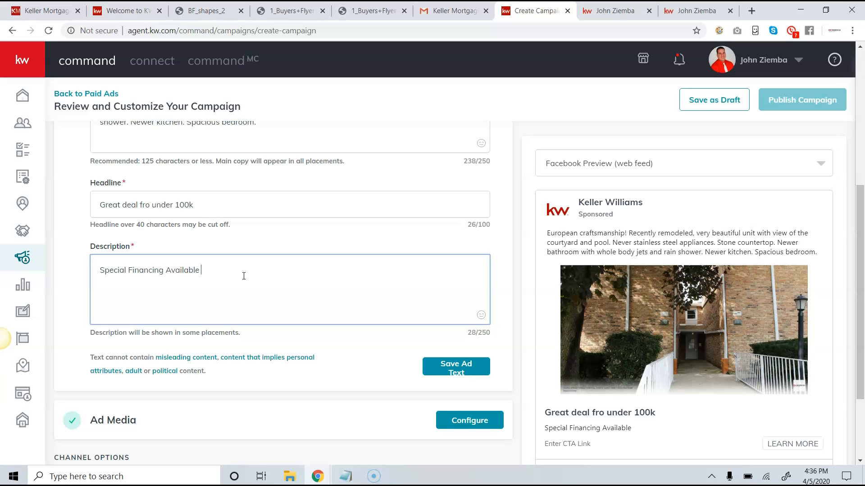
left_click(267, 274)
scroll(267, 275, "down", 1)
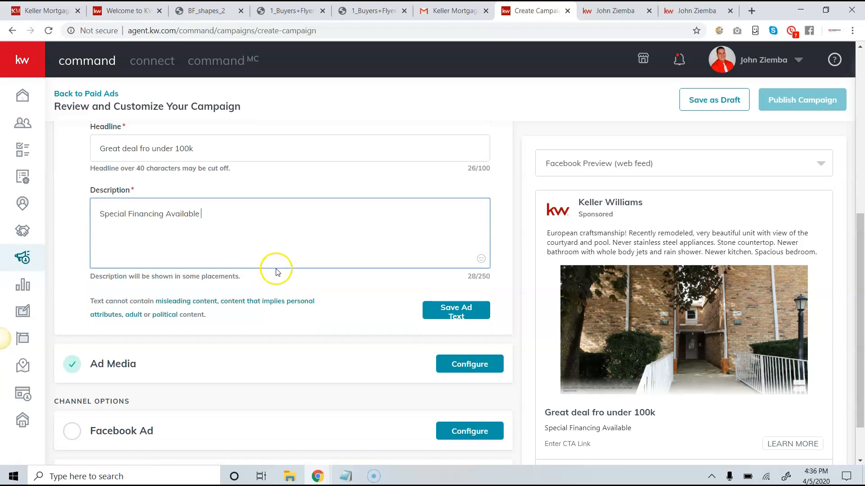
scroll(299, 251, "up", 3)
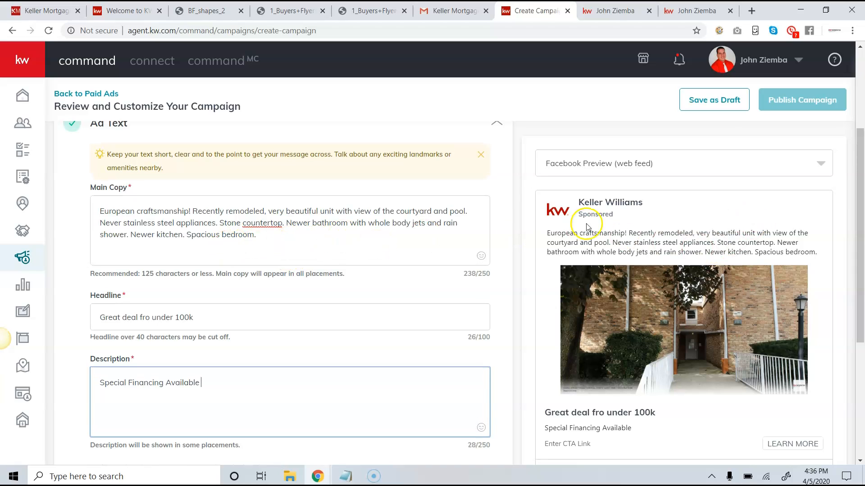
scroll(289, 236, "up", 3)
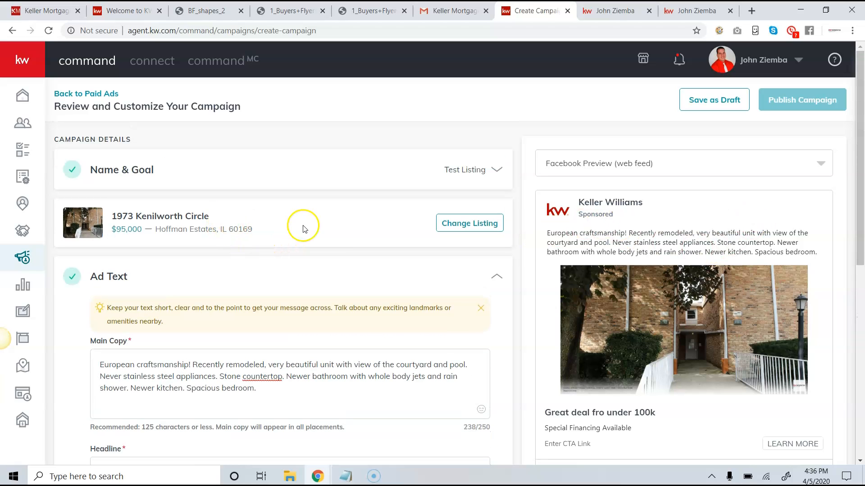
scroll(300, 275, "down", 6)
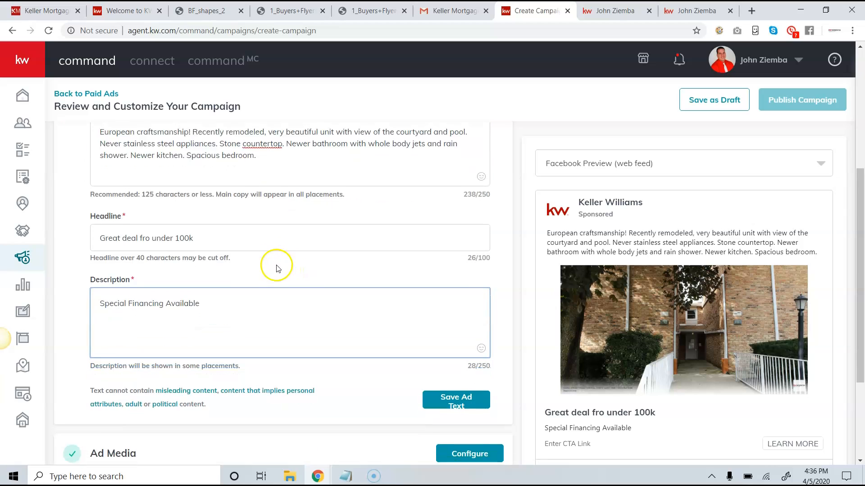
scroll(275, 259, "down", 1)
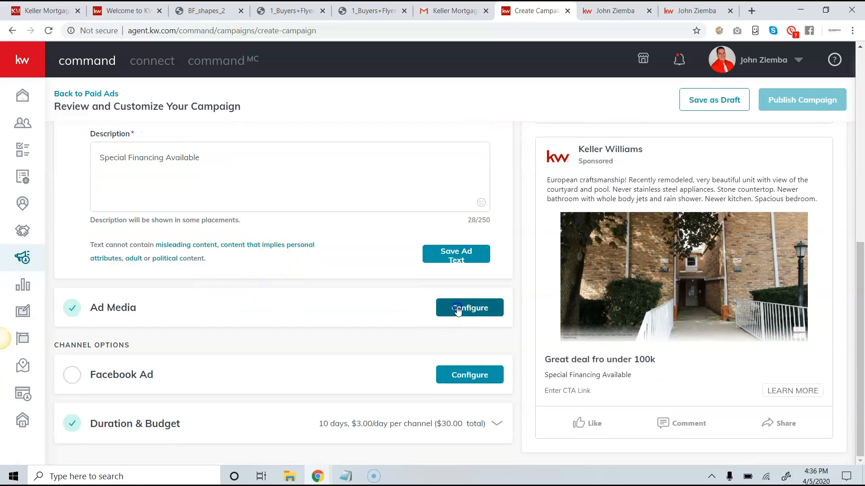
In the Ad Media settings, try 'Include my ownership statement', then leave it unticked.
left_click(454, 308)
left_click(454, 306)
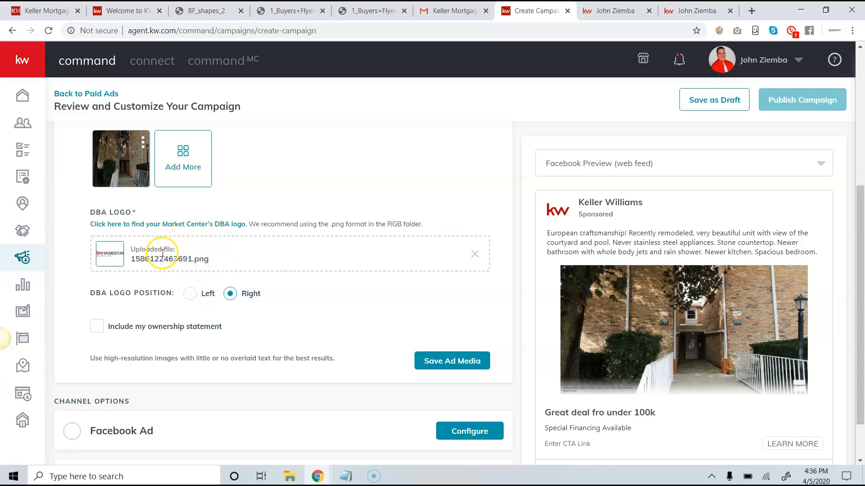
left_click(131, 251)
left_click(97, 328)
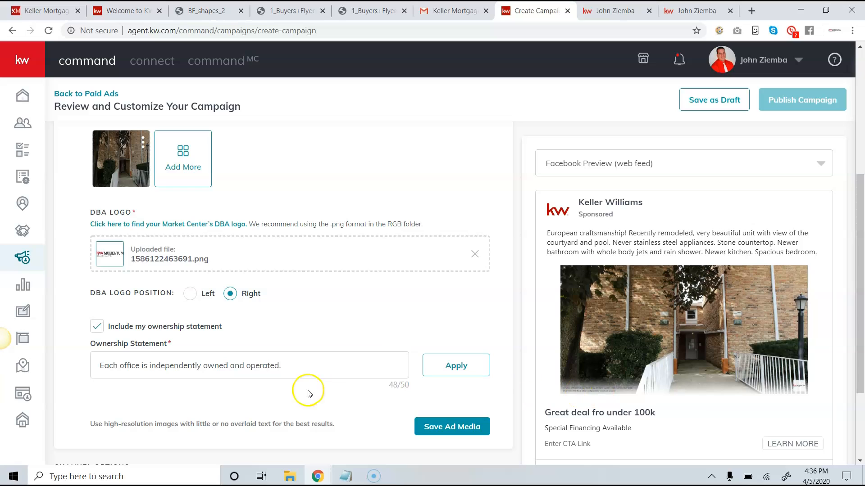
left_click(97, 328)
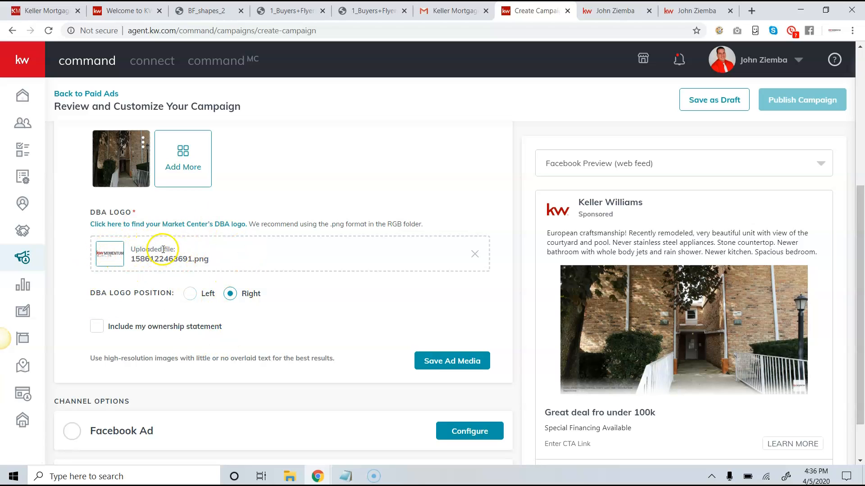
Add the living-room listing photo to the ad media.
scroll(243, 264, "up", 1)
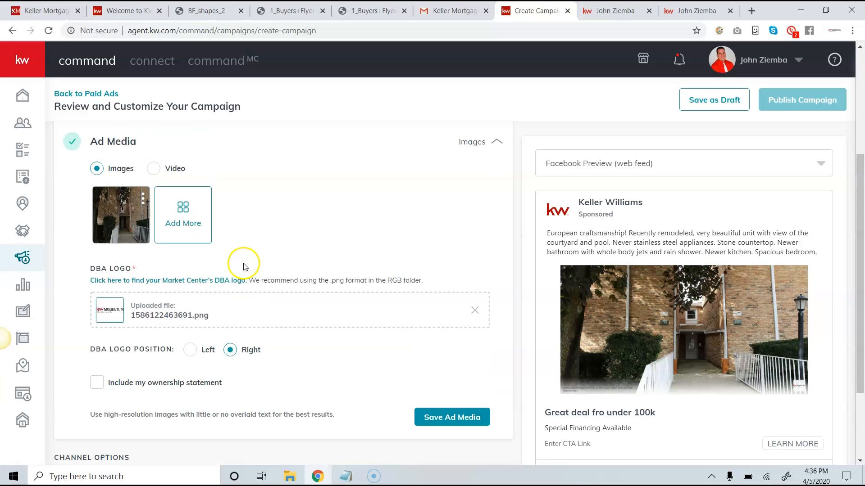
mouse_move(113, 208)
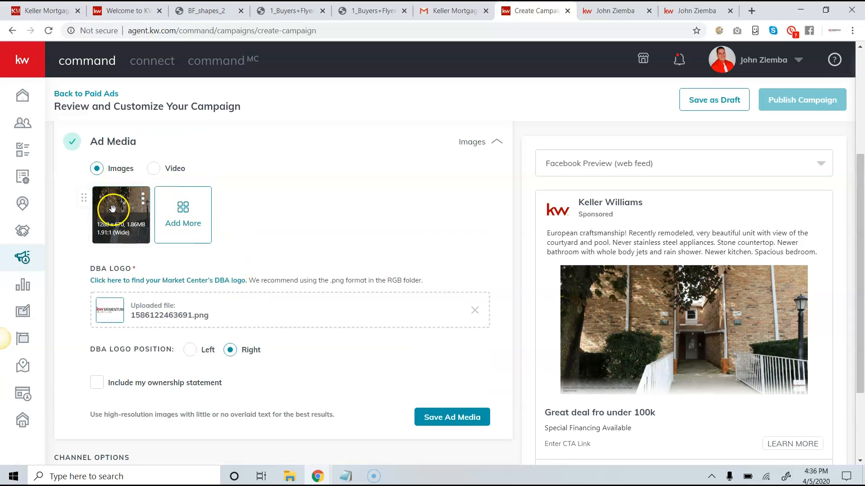
left_click(182, 212)
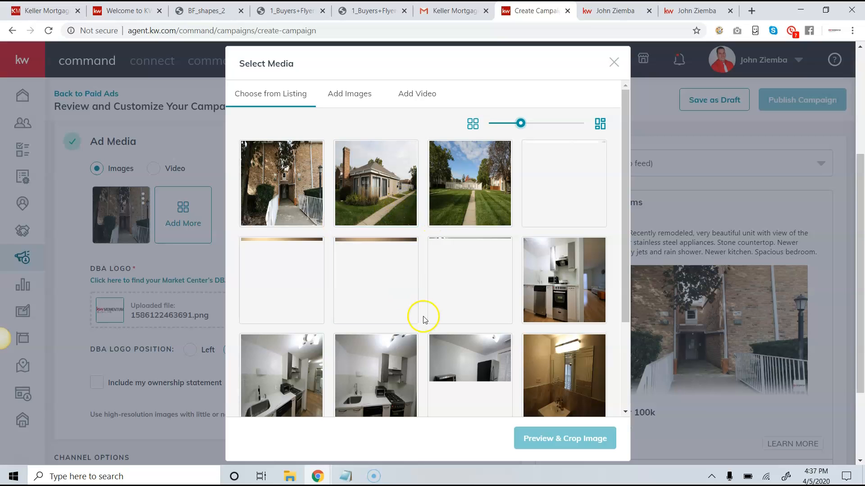
left_click(275, 291)
left_click(560, 439)
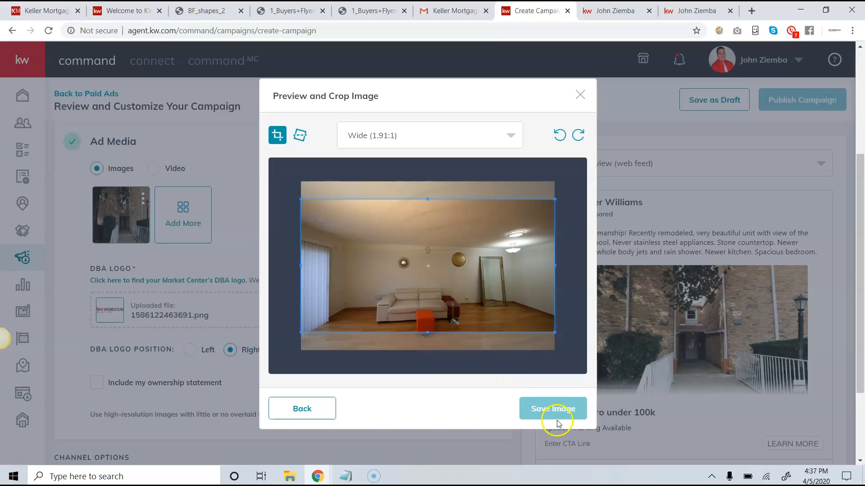
left_click(550, 399)
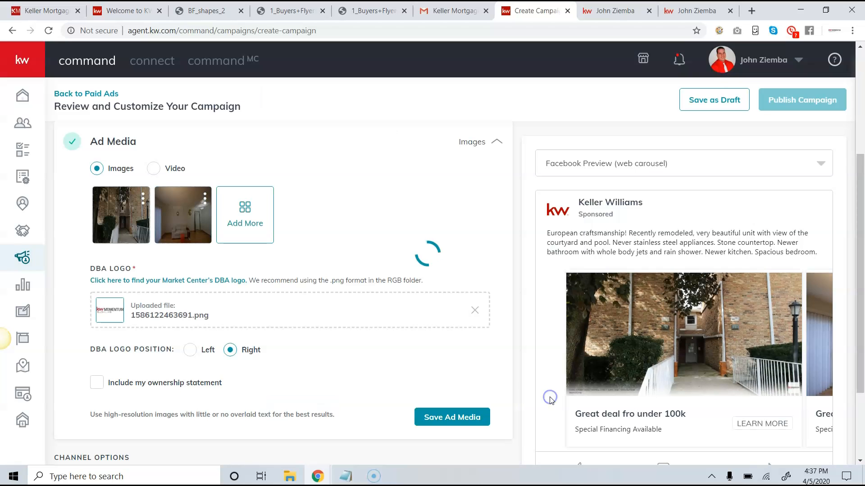
Add the kitchen photo with its crop area shifted lower.
left_click(251, 214)
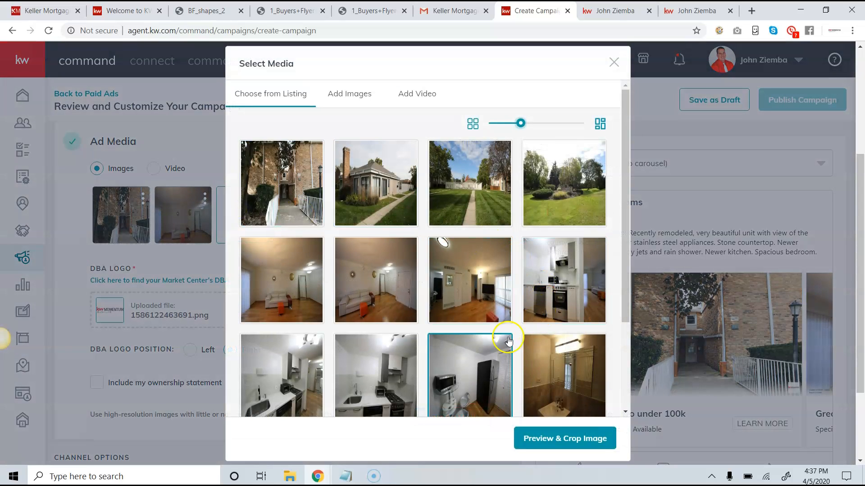
left_click(454, 366)
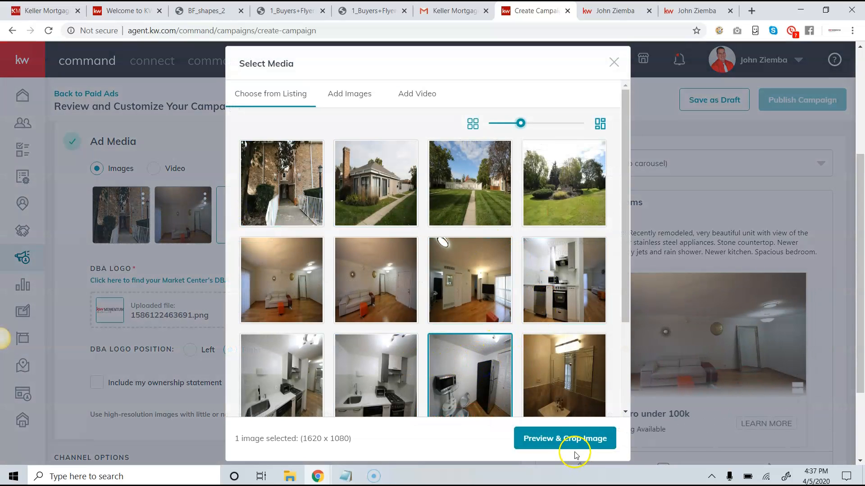
left_click(559, 444)
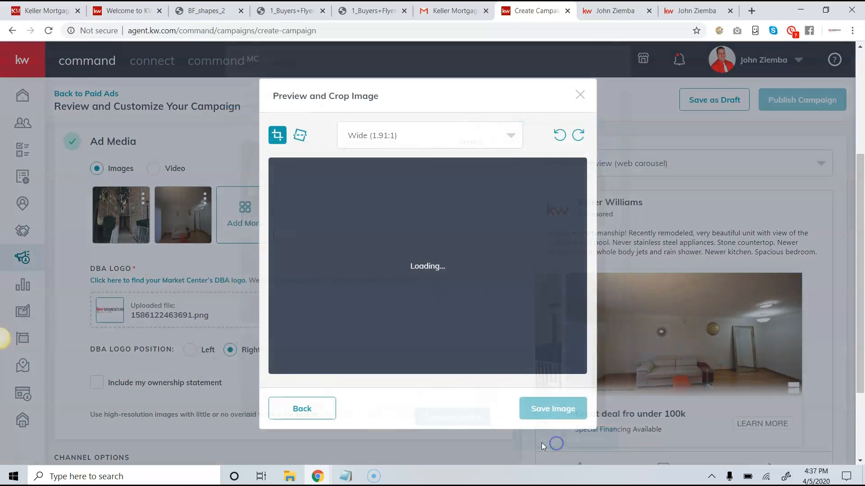
left_click_drag(485, 320, 486, 339)
left_click(542, 413)
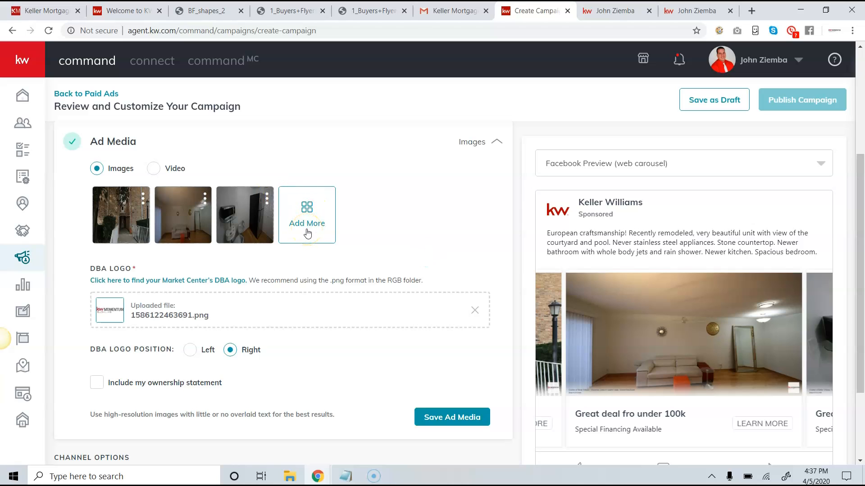
scroll(308, 233, "up", 4)
Fix the headline typo 'fro' to 'for', giving 'Great deal for under 100k'.
left_click(117, 278)
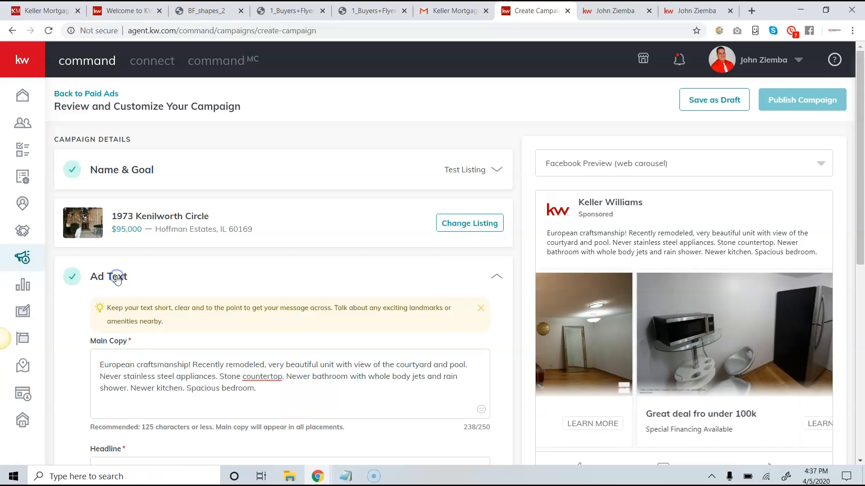
scroll(226, 330, "down", 3)
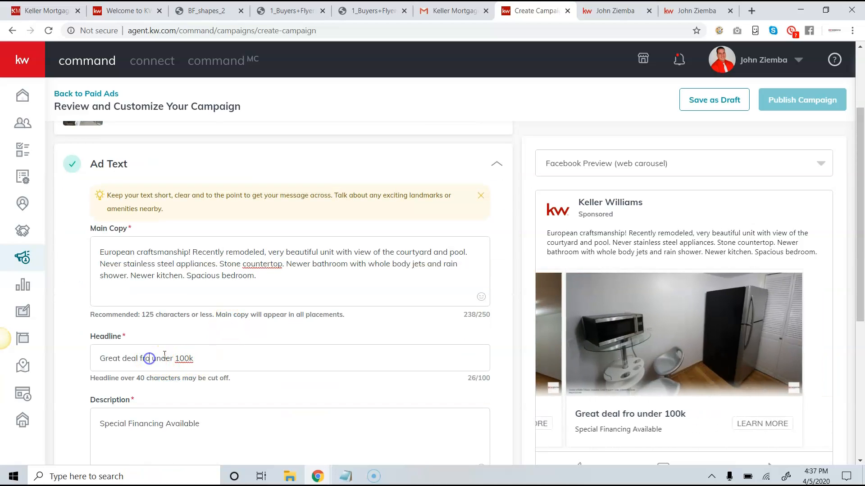
type("r")
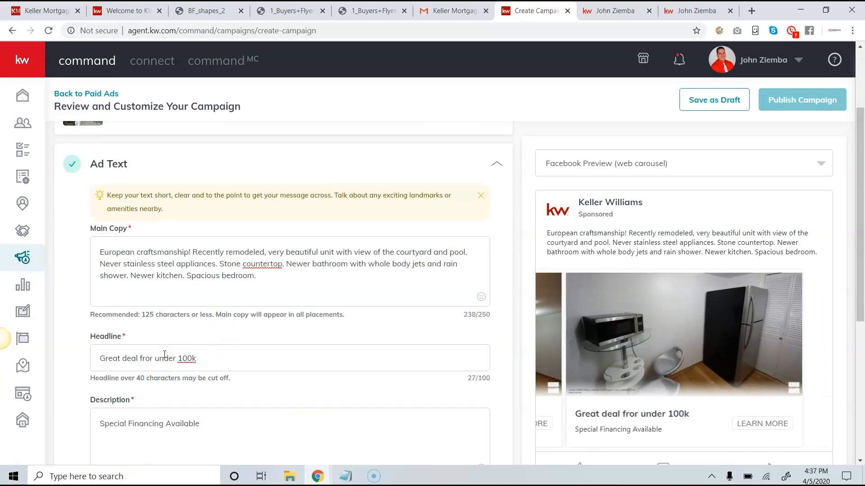
key("BackSpace")
key("BackSpace")
key("BackSpace")
type("or")
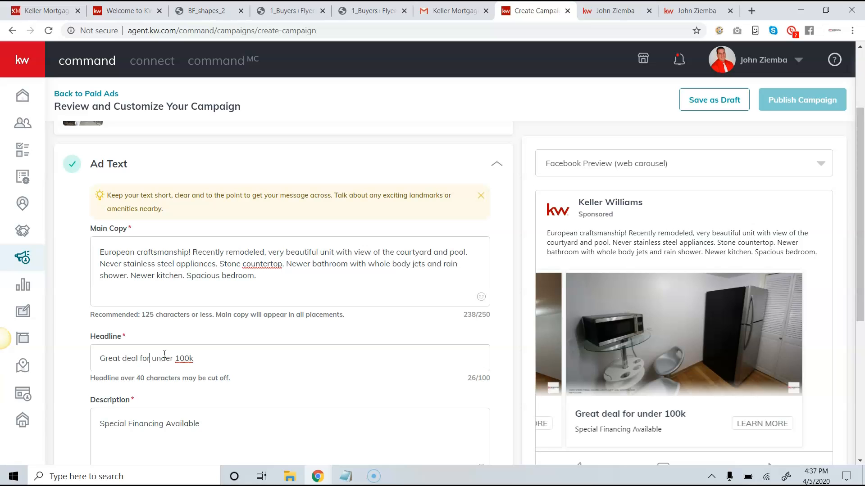
scroll(300, 351, "down", 6)
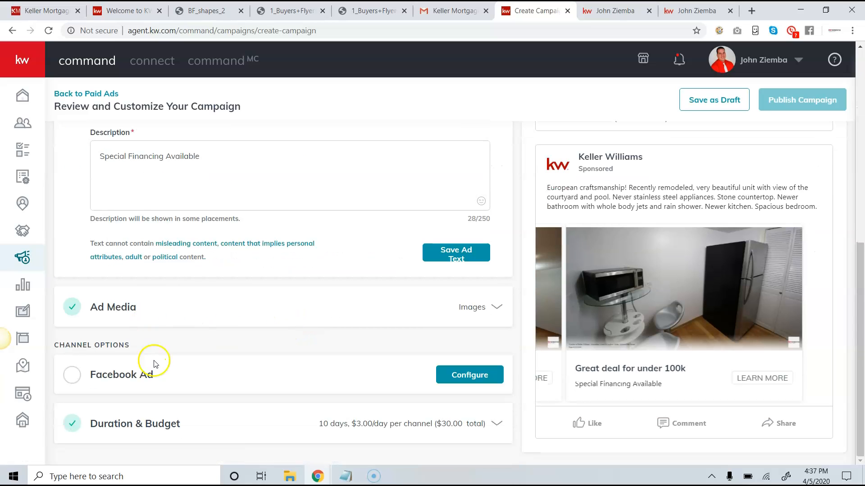
left_click(120, 308)
scroll(186, 253, "up", 3)
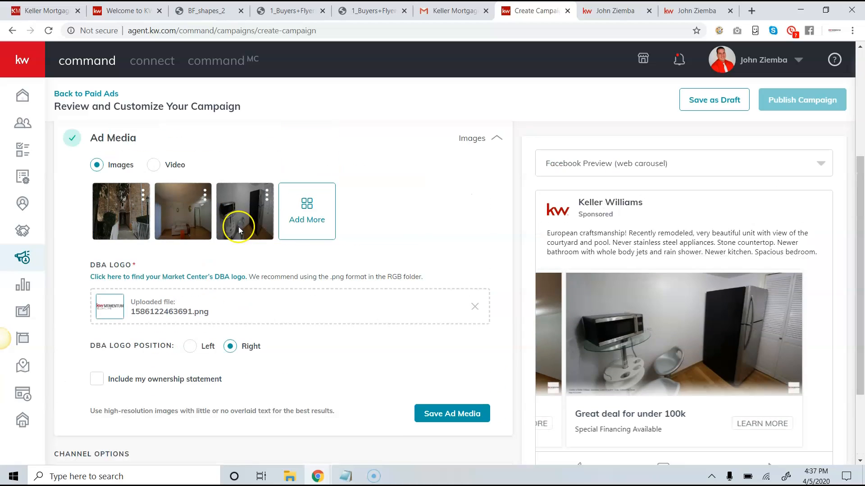
Try the ad media image, design library and video options, then close the picker without adding anything.
left_click(153, 171)
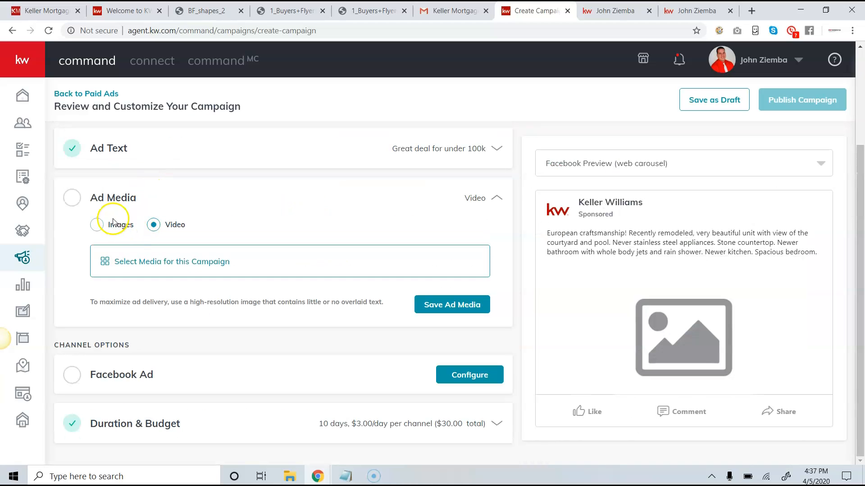
left_click(95, 225)
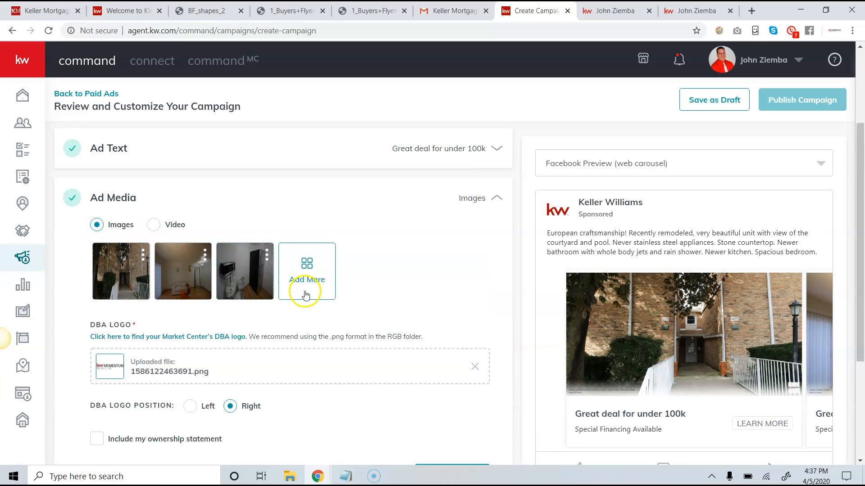
left_click(302, 272)
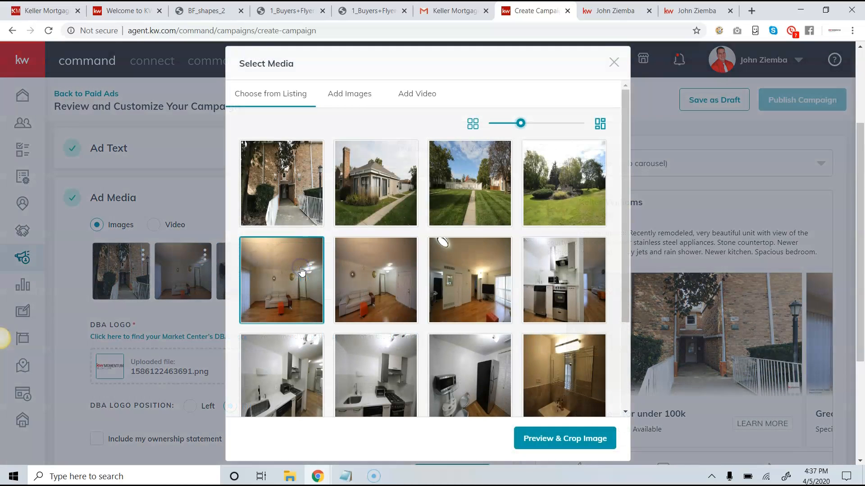
left_click(359, 97)
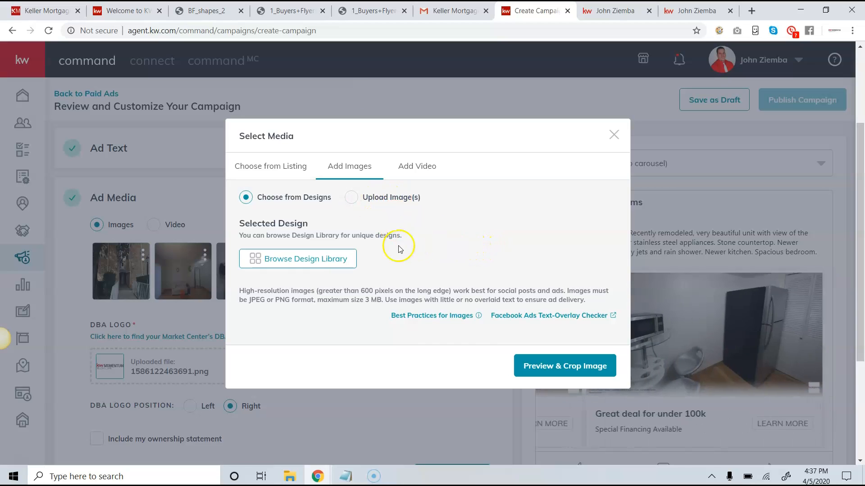
left_click(312, 263)
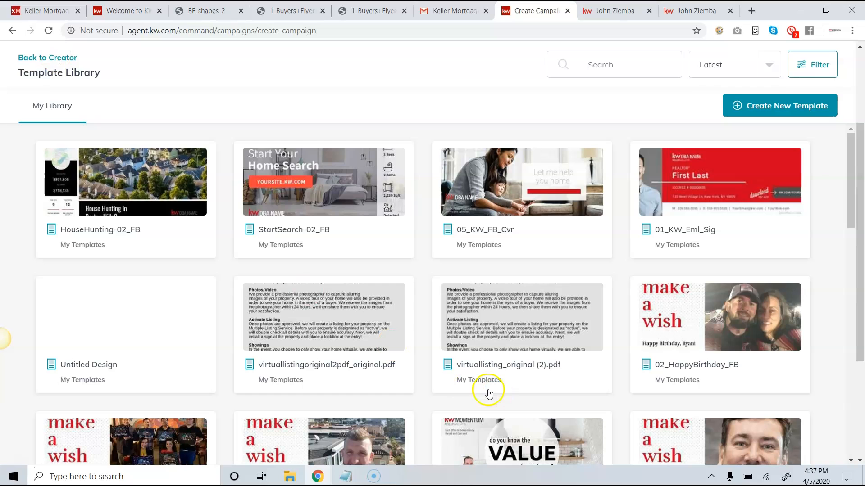
left_click(47, 59)
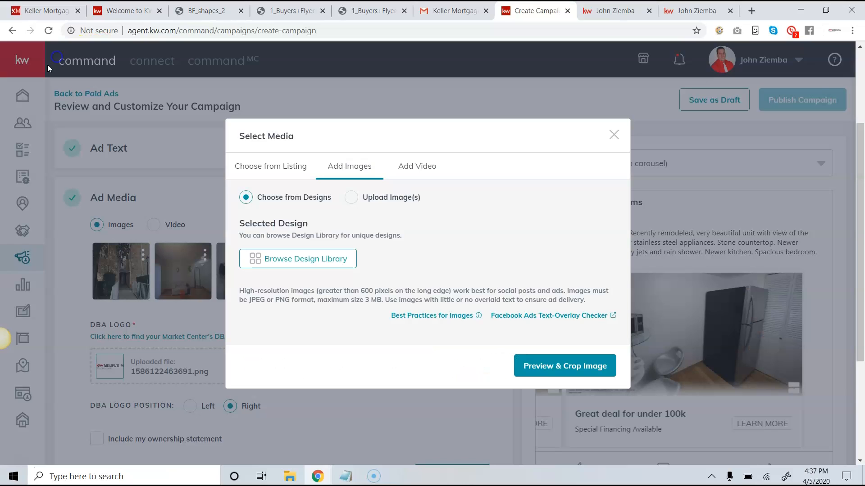
left_click(421, 167)
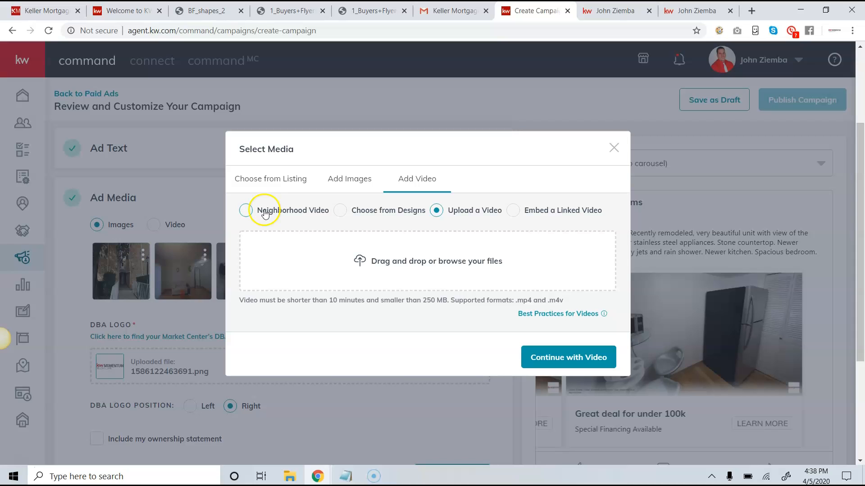
left_click(614, 148)
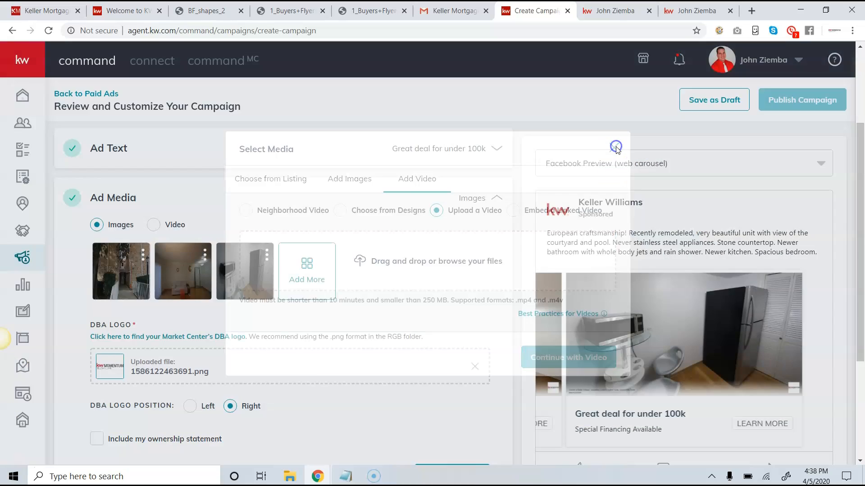
scroll(252, 286, "down", 4)
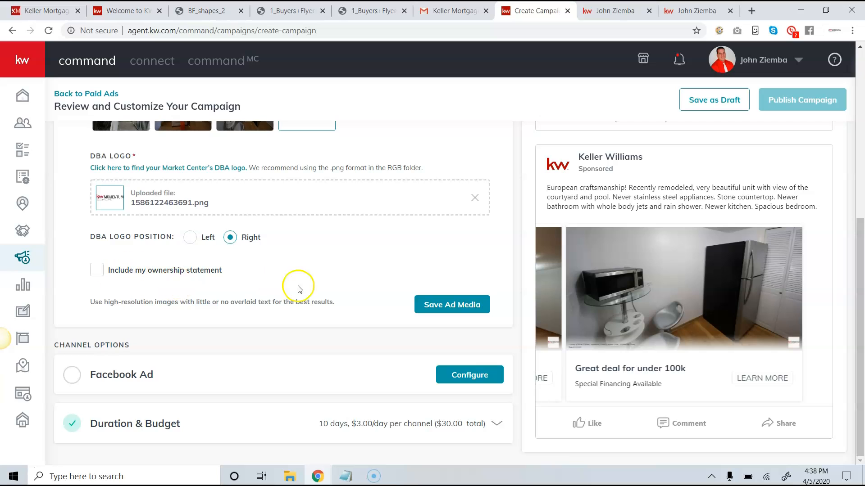
Start the Facebook Ad configuration and choose the agent's real estate broker page.
left_click(452, 373)
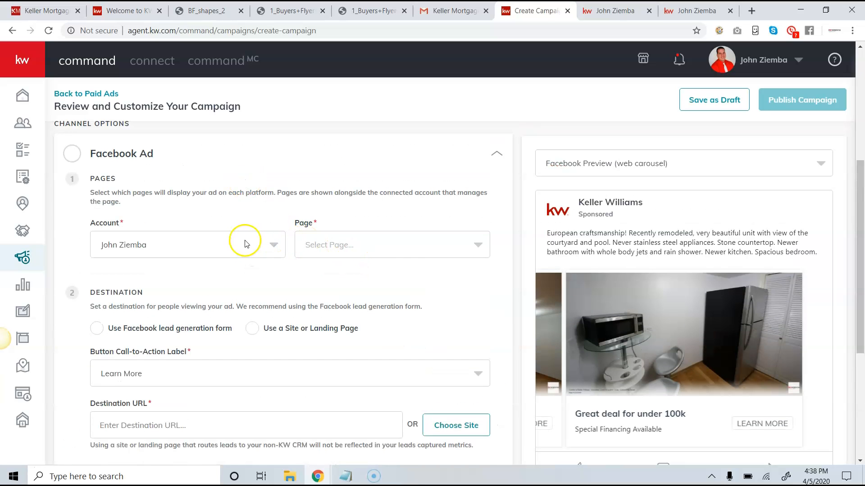
left_click(403, 245)
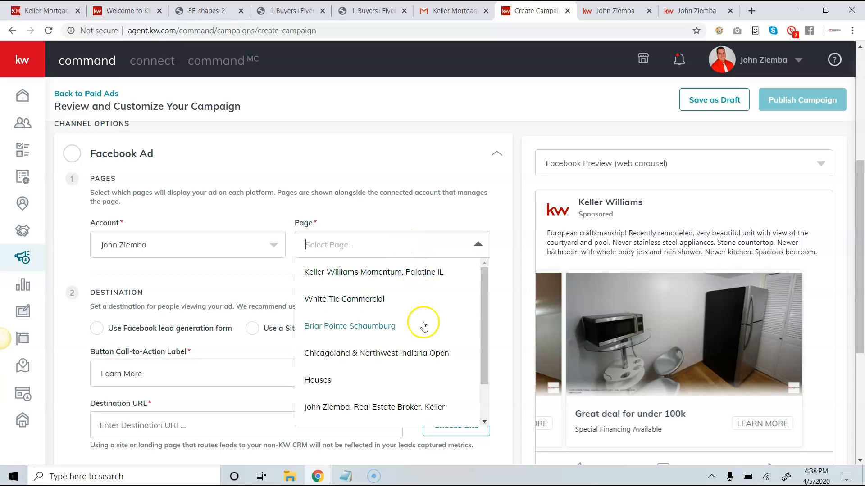
scroll(424, 325, "down", 1)
left_click(403, 359)
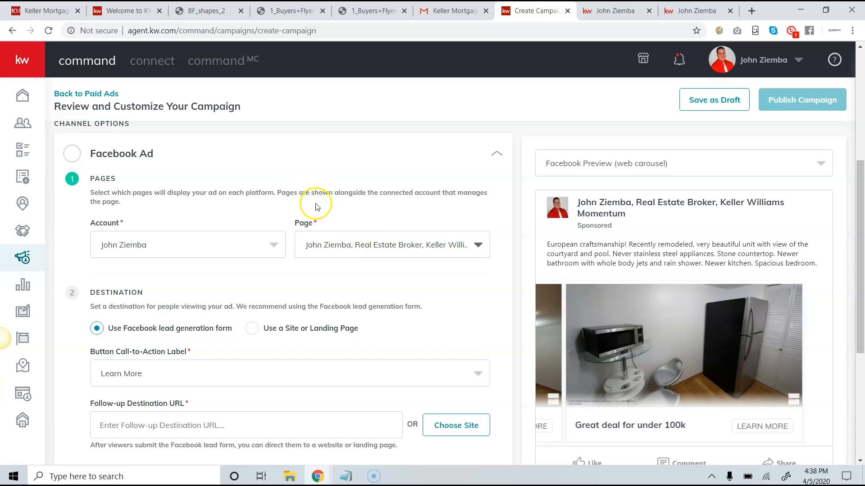
Keep the Facebook lead form destination and select the Follow-up Destination URL label.
scroll(327, 250, "down", 1)
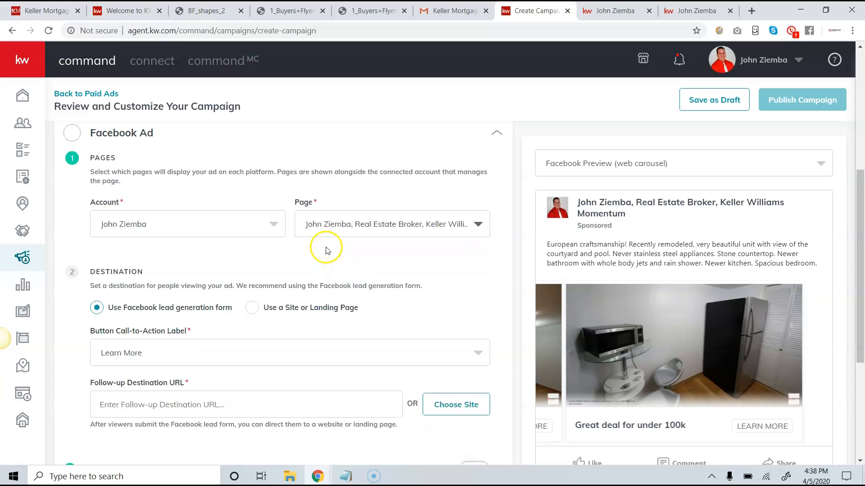
scroll(328, 251, "down", 1)
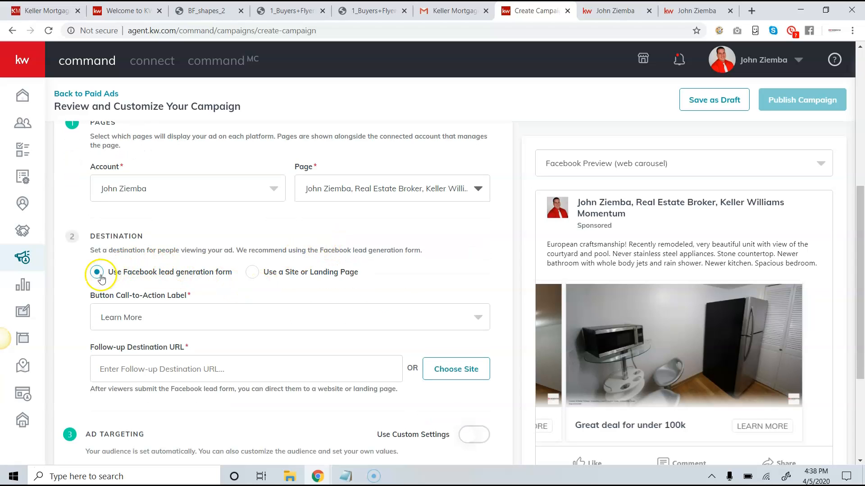
left_click(237, 268)
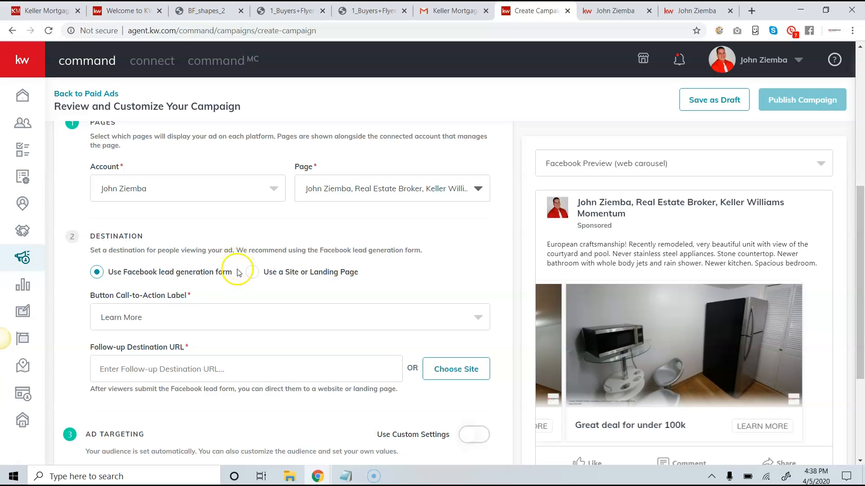
left_click_drag(184, 348, 137, 349)
left_click(91, 354)
triple_click(92, 351)
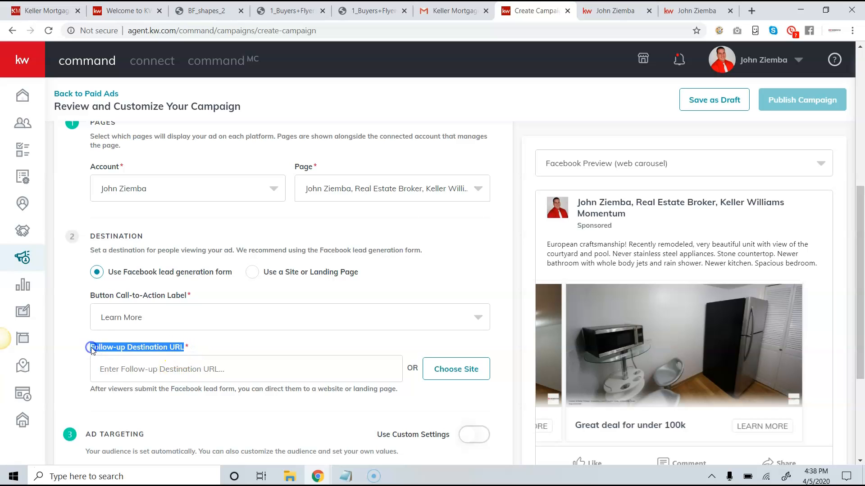
left_click(623, 18)
left_click(656, 15)
left_click(292, 31)
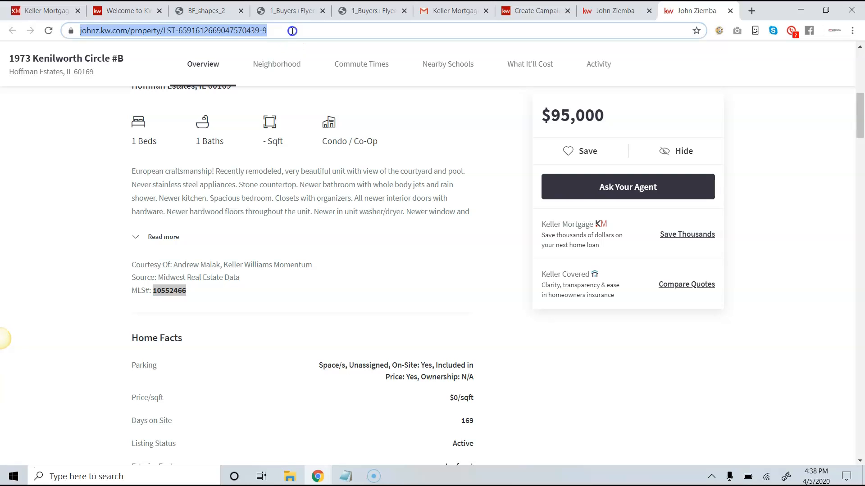
right_click(252, 31)
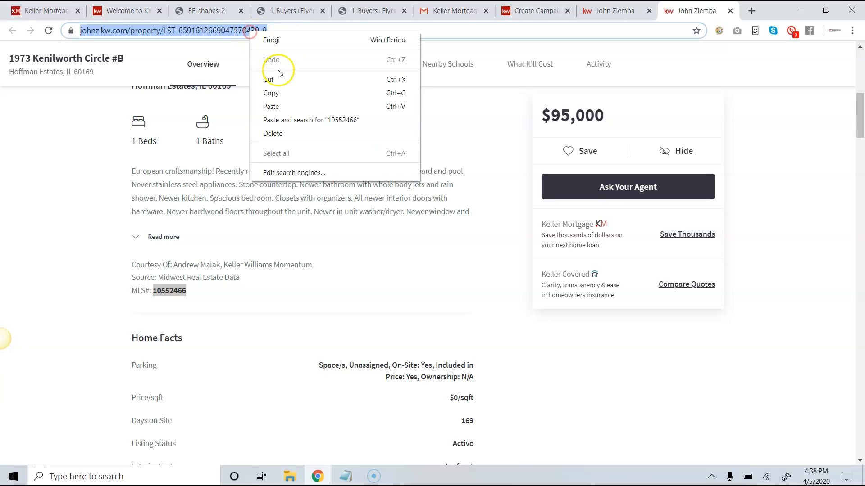
left_click(284, 93)
Clear the leftover https text and paste the listing address into Follow-up Destination URL.
left_click(531, 10)
left_click(190, 365)
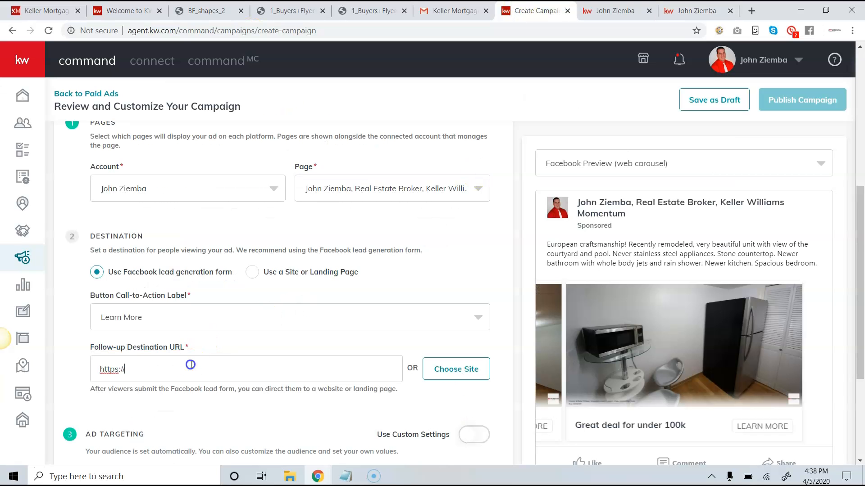
key("BackSpace")
key("BackSpace")
key("BackSpace")
key("BackSpace")
key("BackSpace")
key("BackSpace")
key("BackSpace")
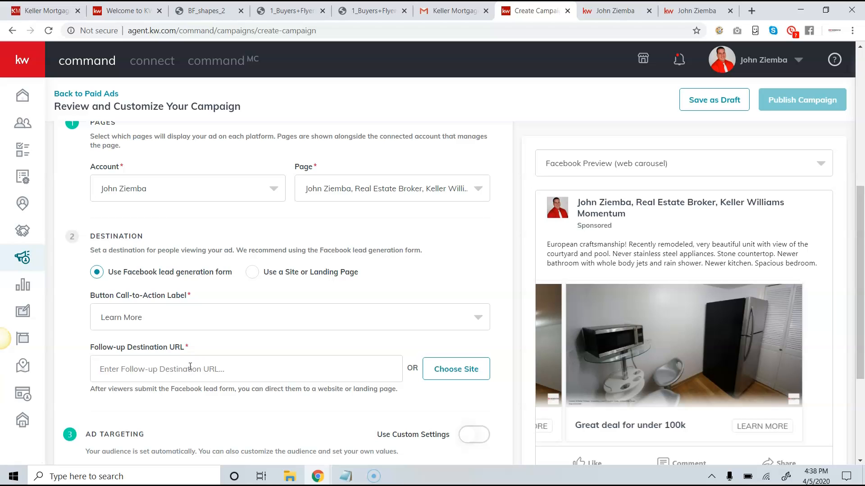
left_click(689, 10)
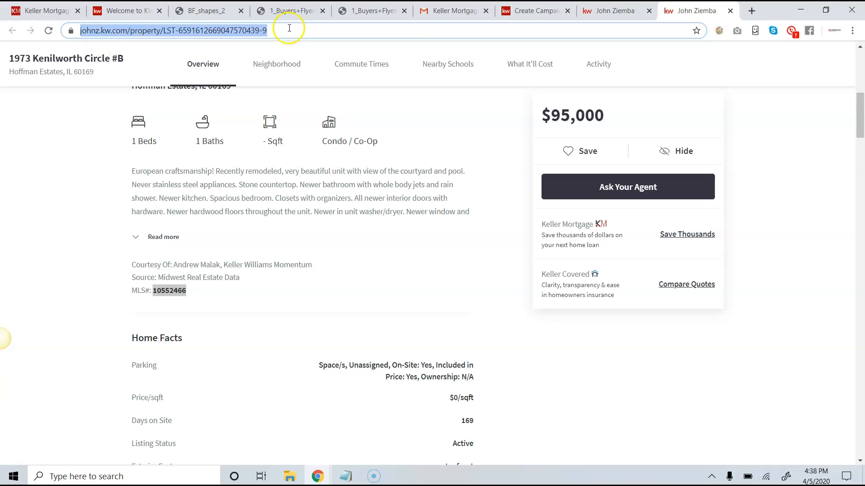
left_click(549, 8)
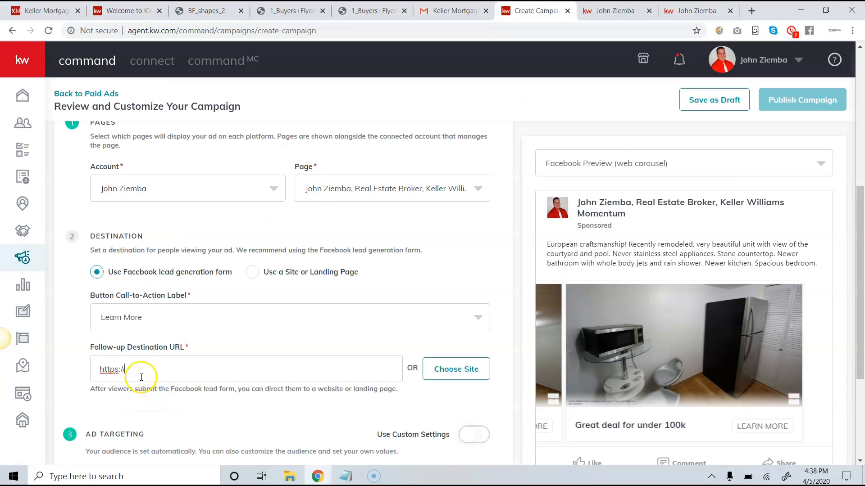
left_click_drag(133, 376, 53, 365)
key("BackSpace")
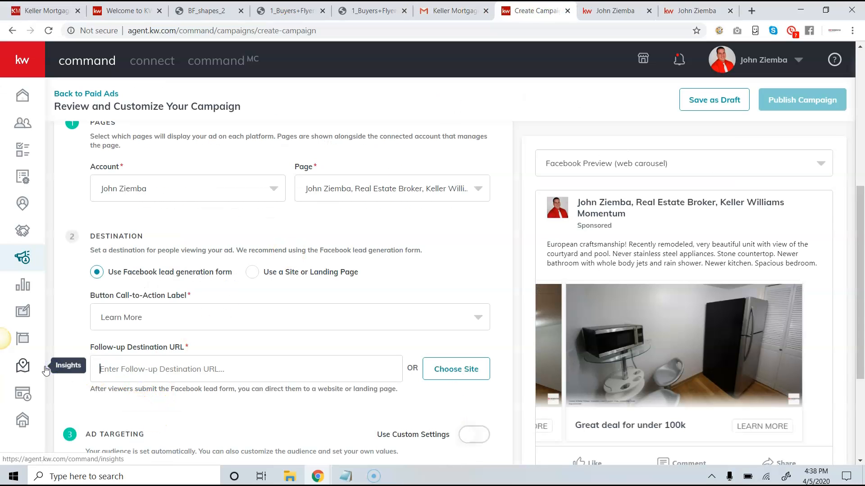
key("ctrl+v")
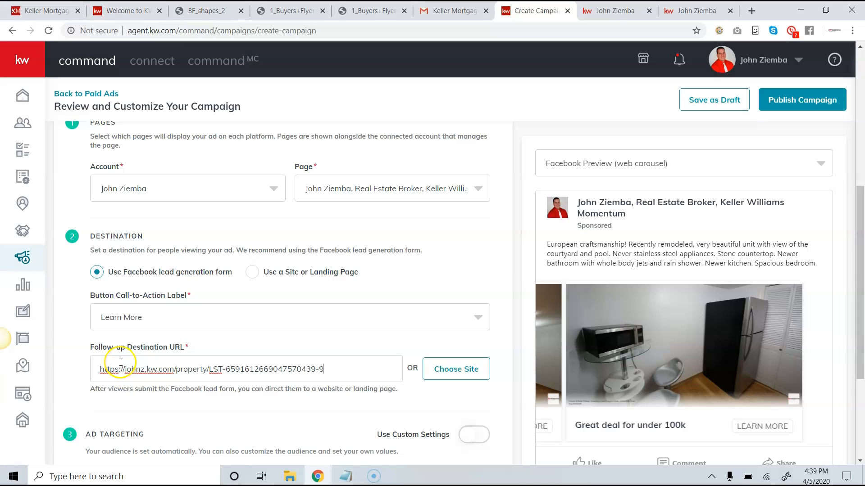
scroll(180, 286, "down", 3)
Turn on Use Custom Settings and check Target my database.
scroll(260, 323, "down", 1)
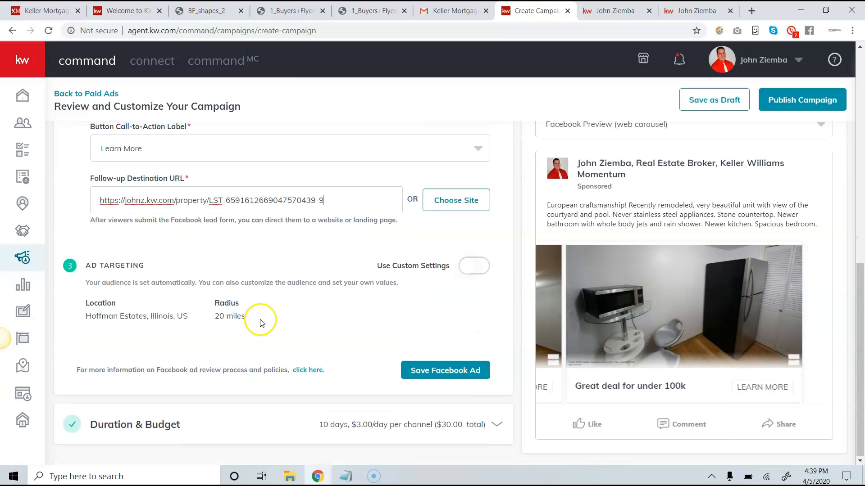
left_click(475, 269)
scroll(270, 274, "down", 1)
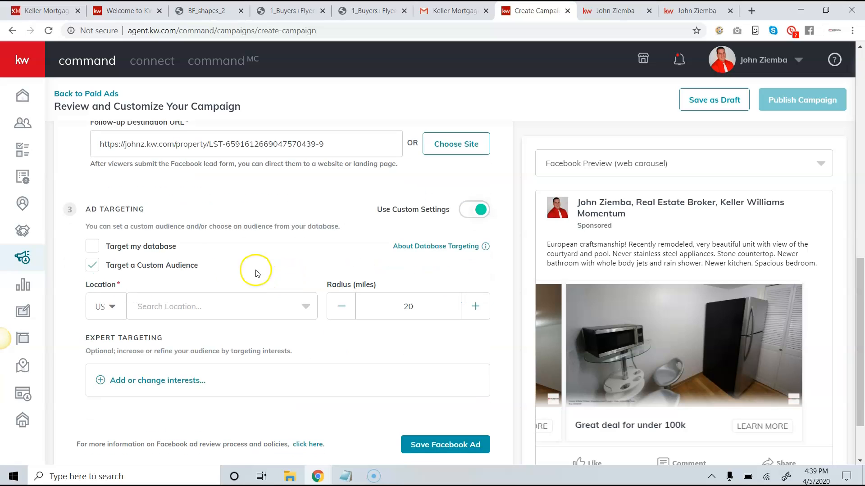
left_click(93, 247)
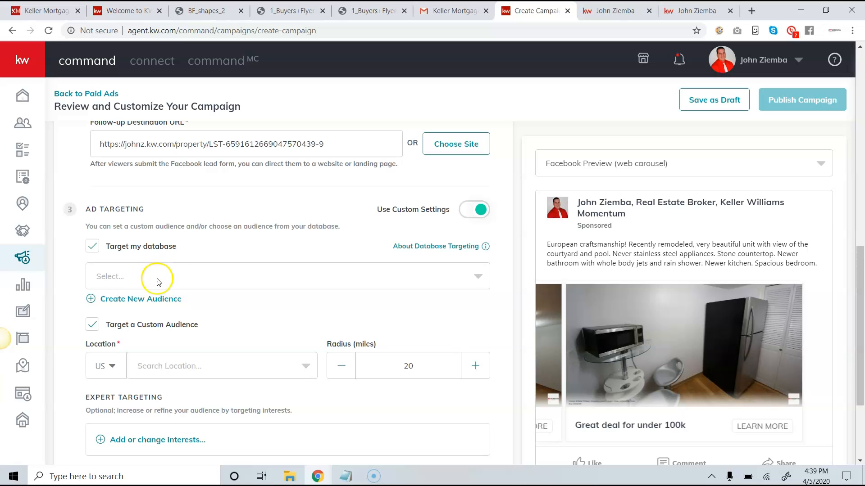
Begin a new audience named Sphere and add the Sphere contact tag.
left_click(147, 297)
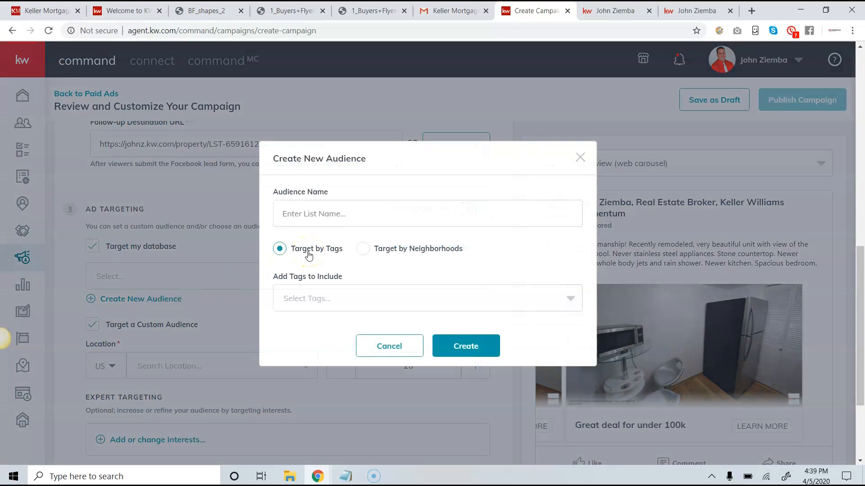
left_click(352, 201)
left_click(366, 299)
scroll(339, 262, "down", 1)
scroll(338, 262, "down", 8)
type("spher")
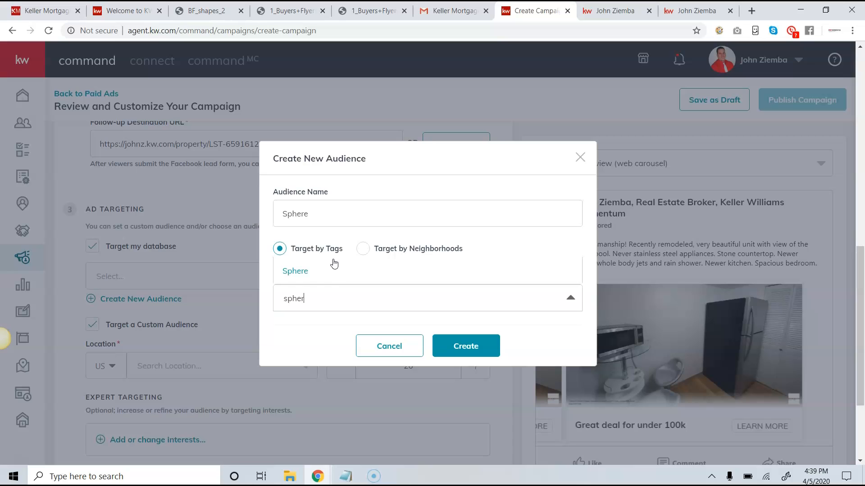
left_click(301, 272)
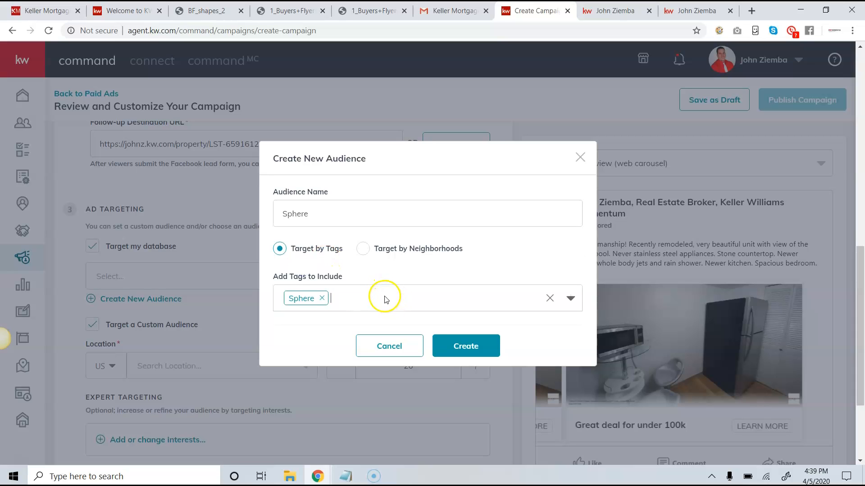
Discard the new audience and uncheck Target my database.
left_click(385, 349)
scroll(203, 306, "down", 1)
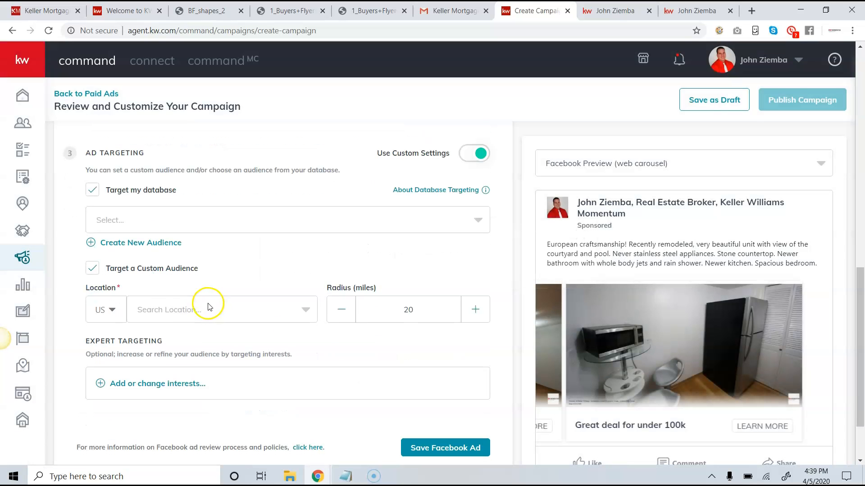
left_click(111, 194)
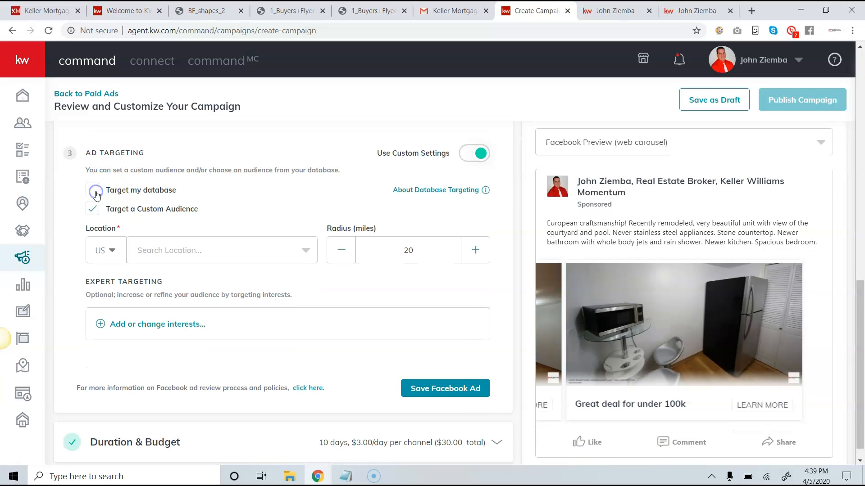
Replace Palatine, IL with Hoffman Estates, Illinois at a 15-mile radius and open interest targeting.
left_click(170, 250)
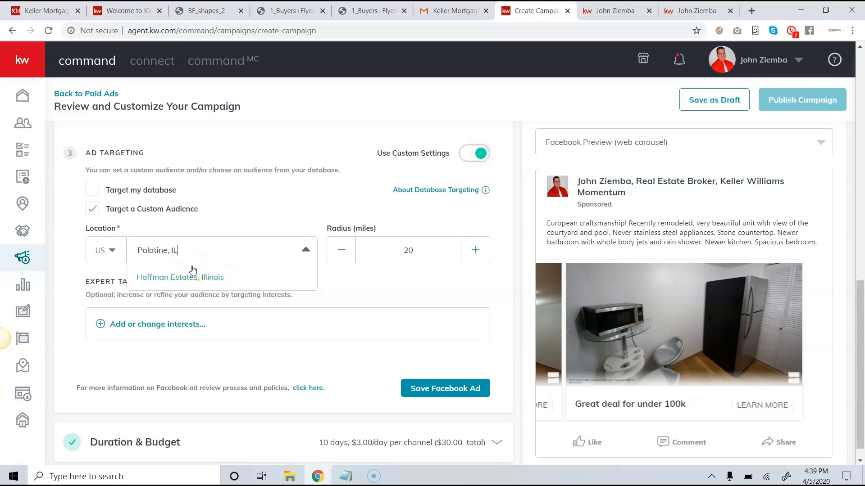
left_click(209, 252)
left_click(204, 252)
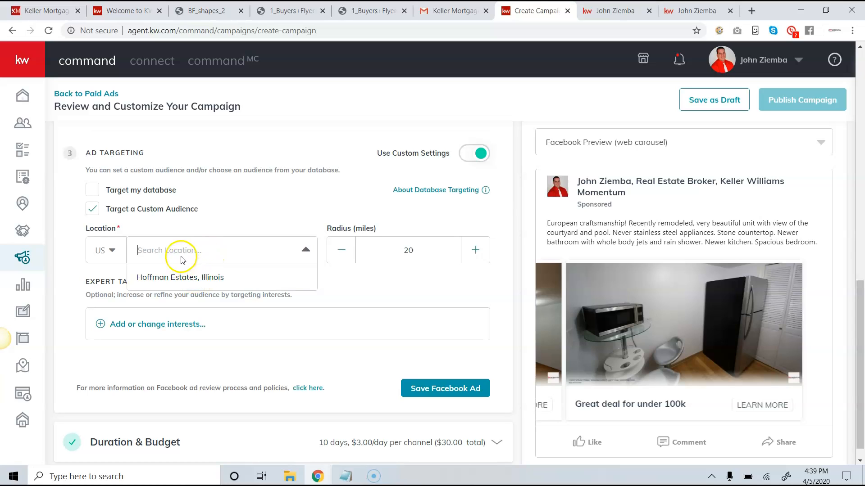
left_click(181, 277)
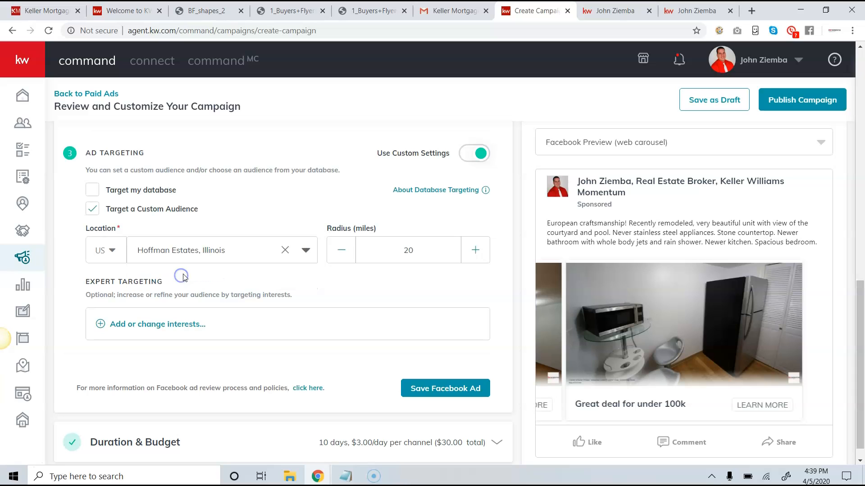
left_click(346, 251)
left_click(154, 324)
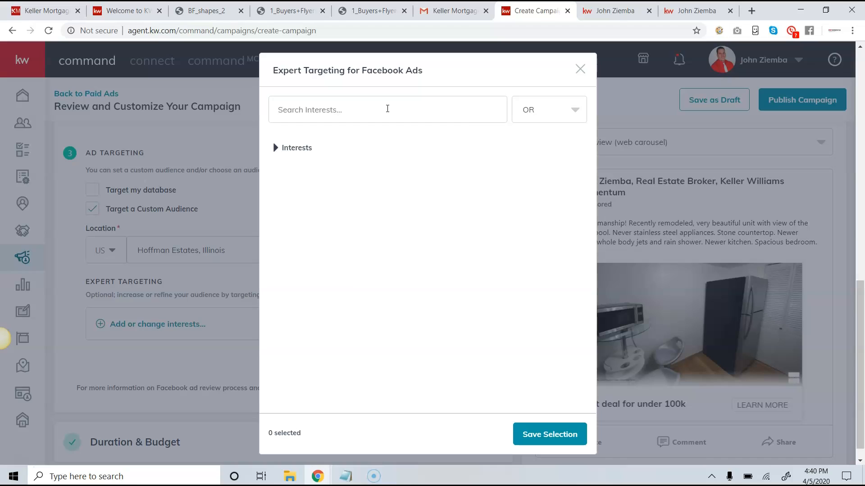
Search 'z' for interests, add then deselect Zillow, and close the picker with no interests.
left_click(387, 108)
type("zillow")
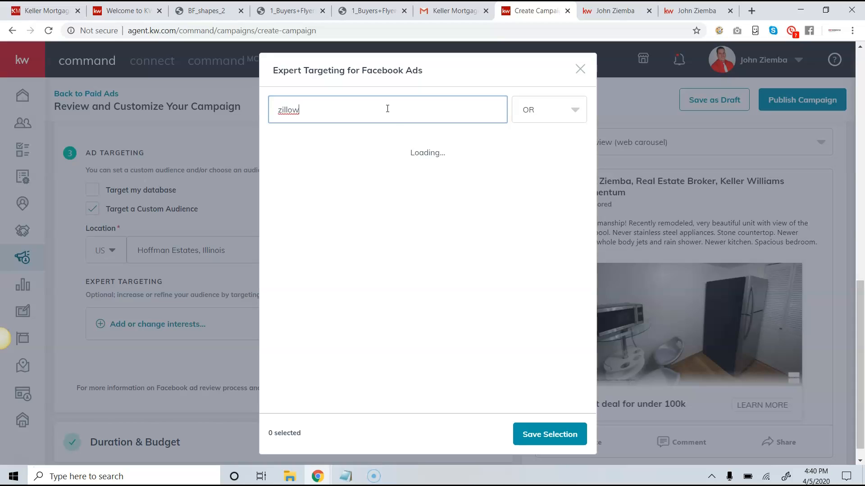
left_click(384, 117)
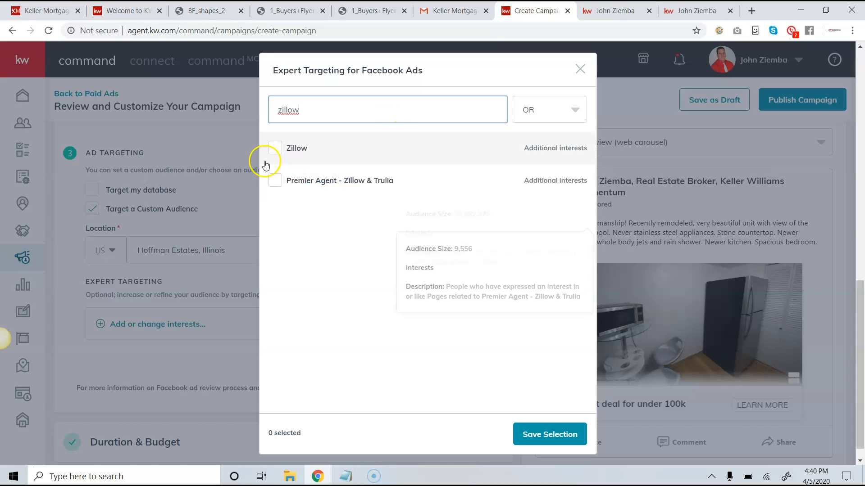
left_click(277, 150)
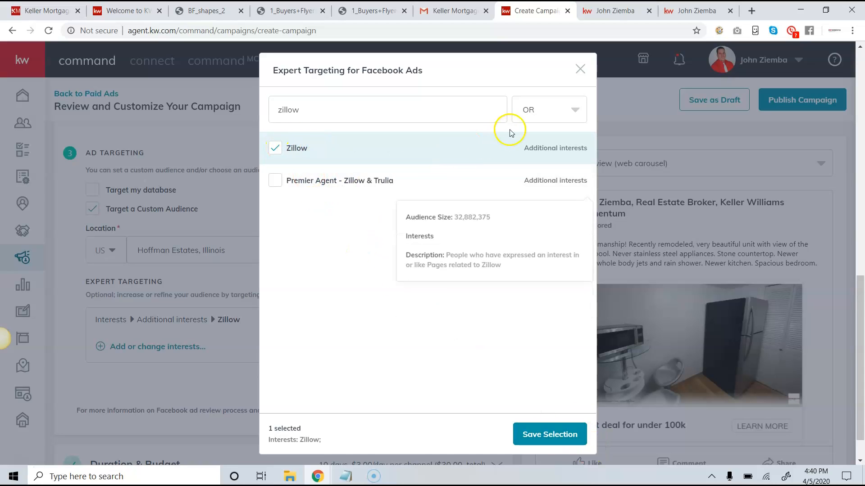
left_click(574, 108)
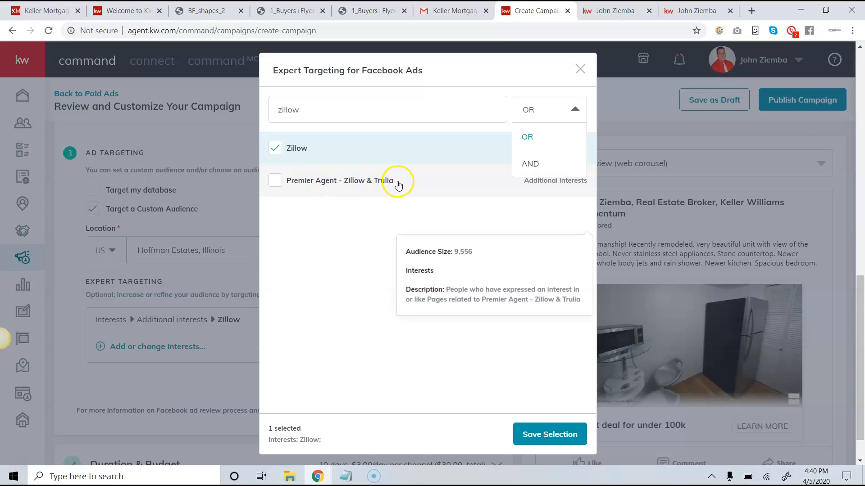
left_click(275, 148)
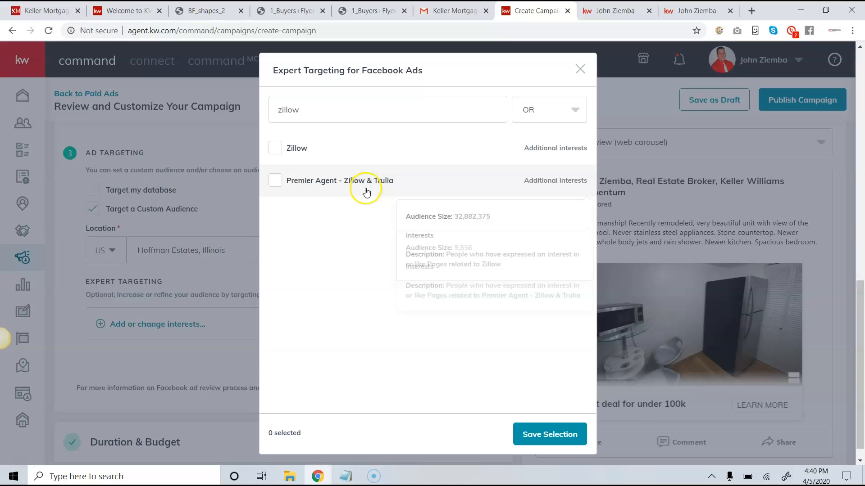
left_click(580, 69)
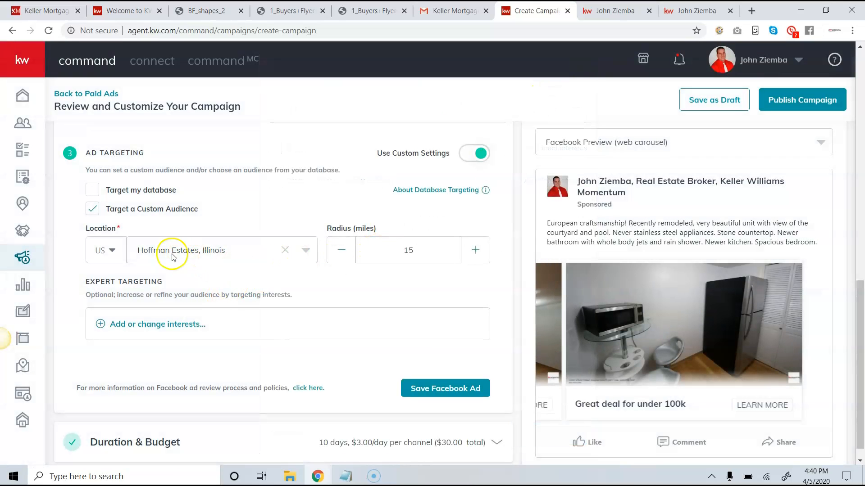
Save the Facebook ad and open Duration & Budget showing Apr 6–16, 2020, $30.
scroll(175, 254, "down", 1)
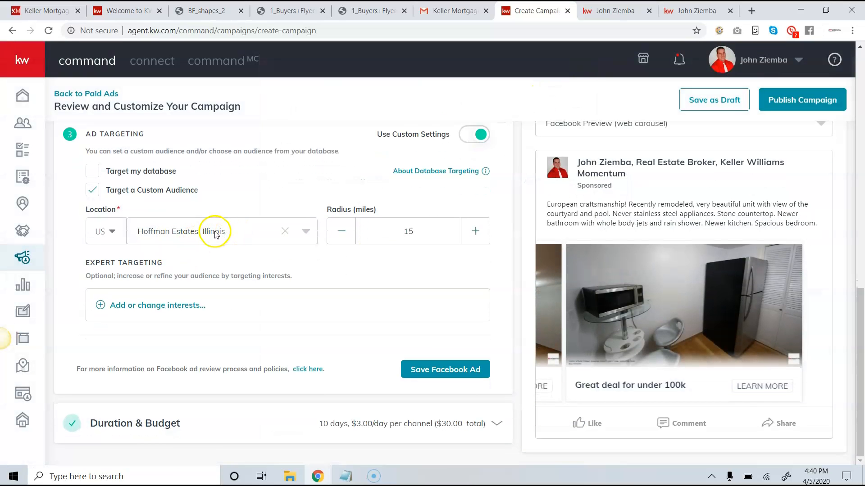
left_click(429, 380)
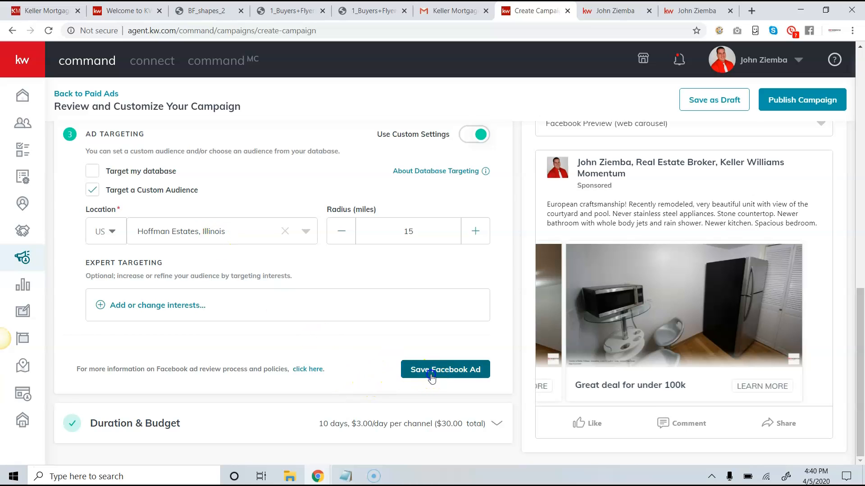
scroll(387, 311, "down", 1)
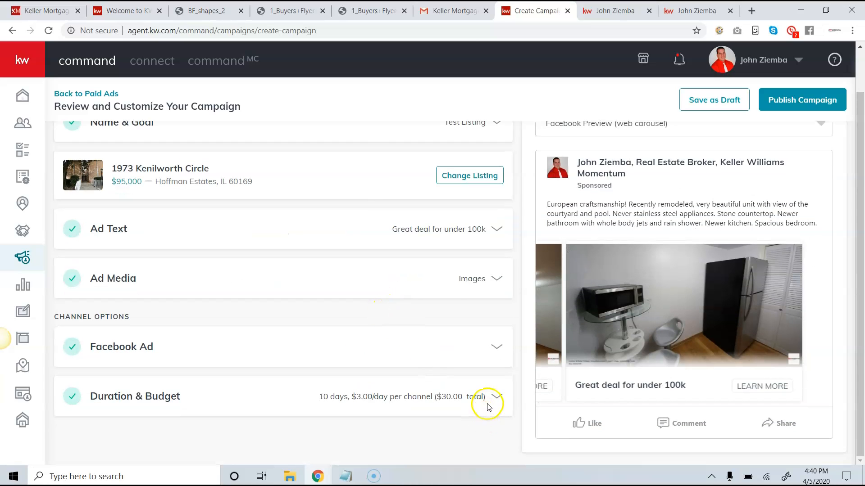
left_click(495, 397)
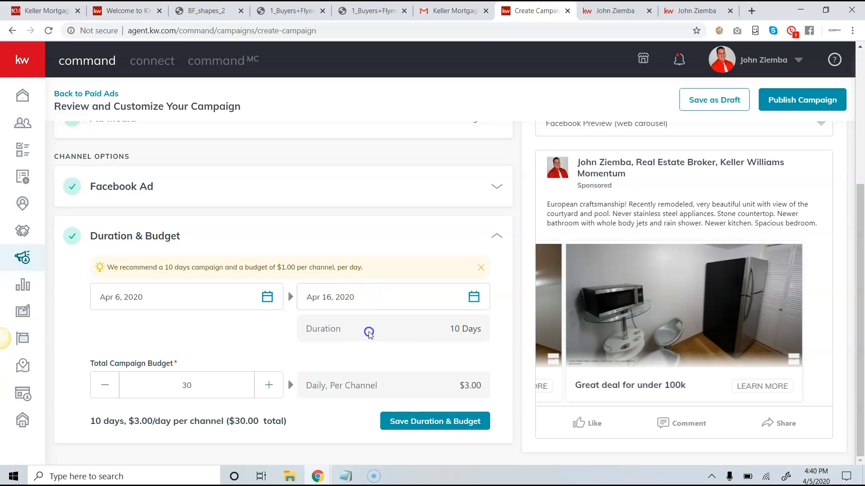
Move the end date to April 12 for a 6-day, $5/day run and save it.
left_click_drag(450, 329, 485, 331)
left_click(478, 329)
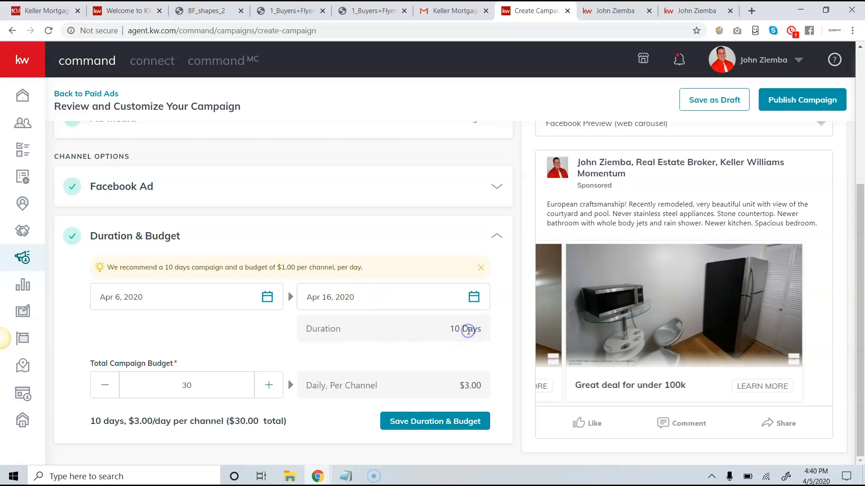
left_click(473, 299)
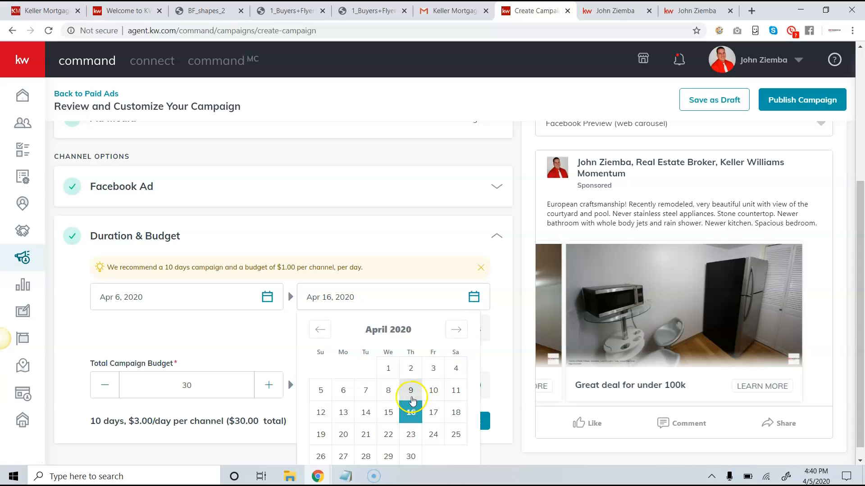
left_click(325, 413)
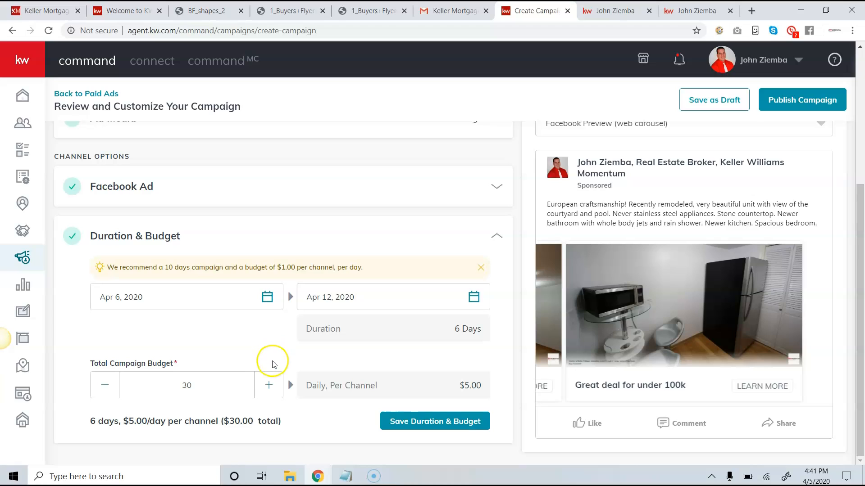
left_click(311, 358)
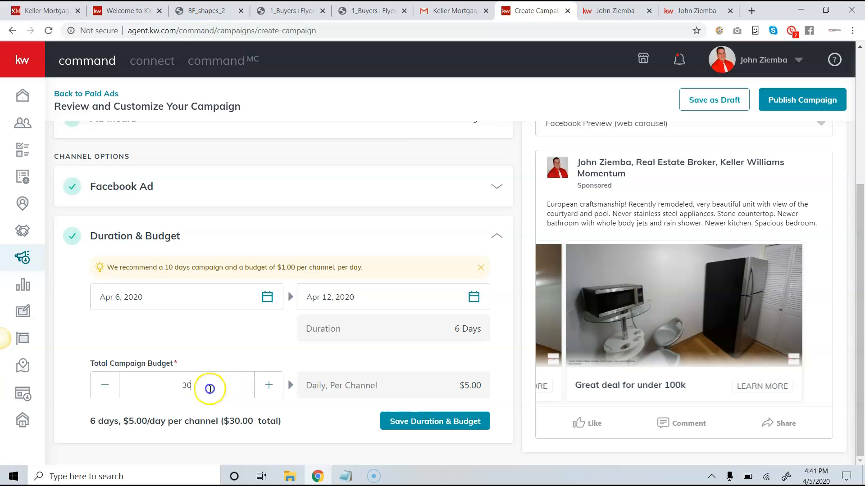
left_click_drag(446, 333, 479, 329)
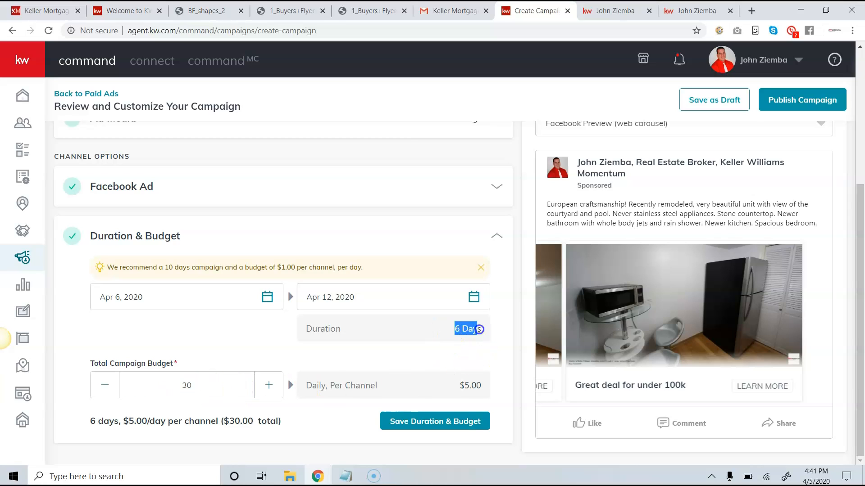
left_click(451, 424)
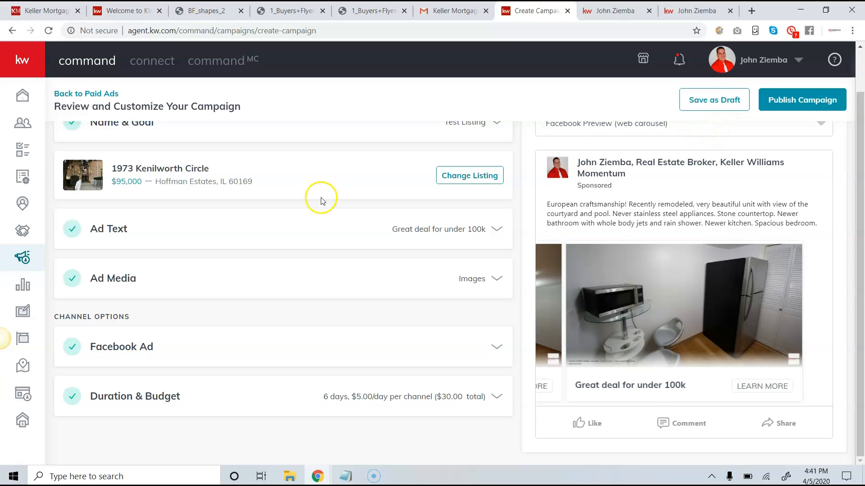
Leave the campaign editor for the Paid Campaigns list, confirming the Leave site? dialog.
left_click(26, 257)
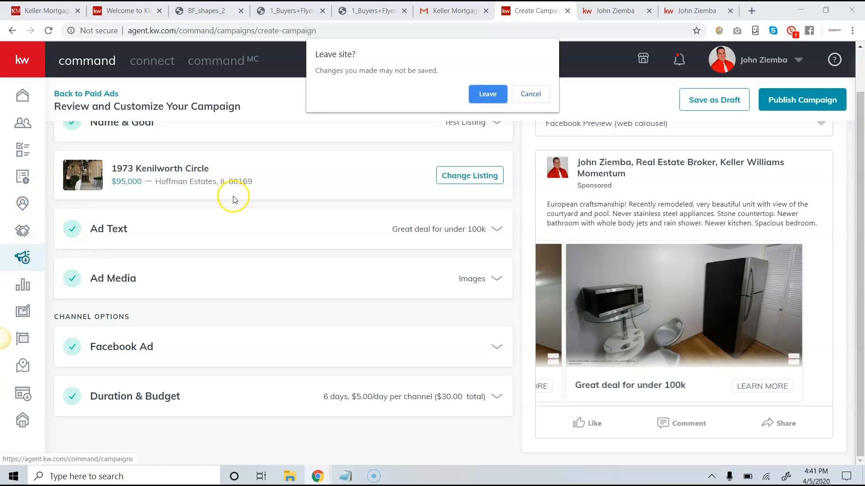
left_click(468, 103)
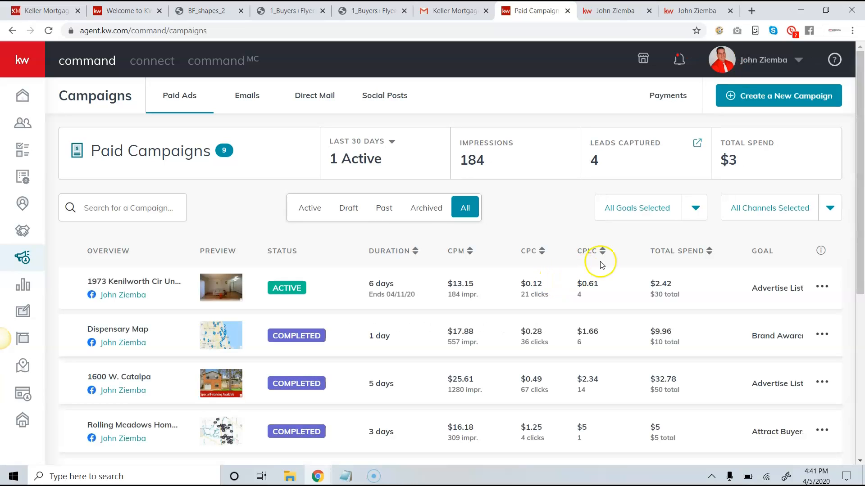
left_click(822, 289)
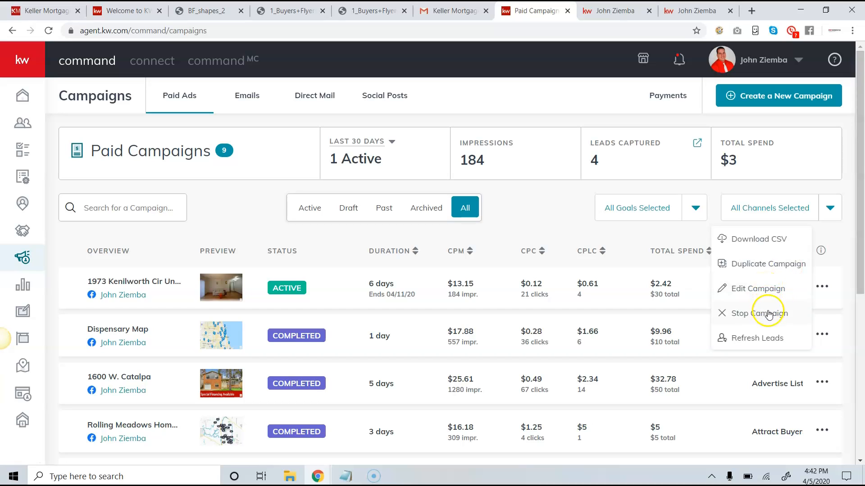
left_click(761, 338)
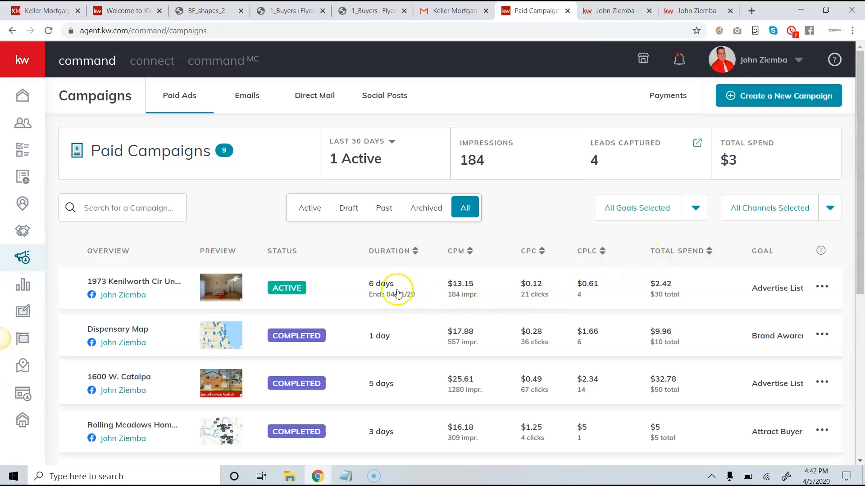
left_click_drag(365, 293, 390, 298)
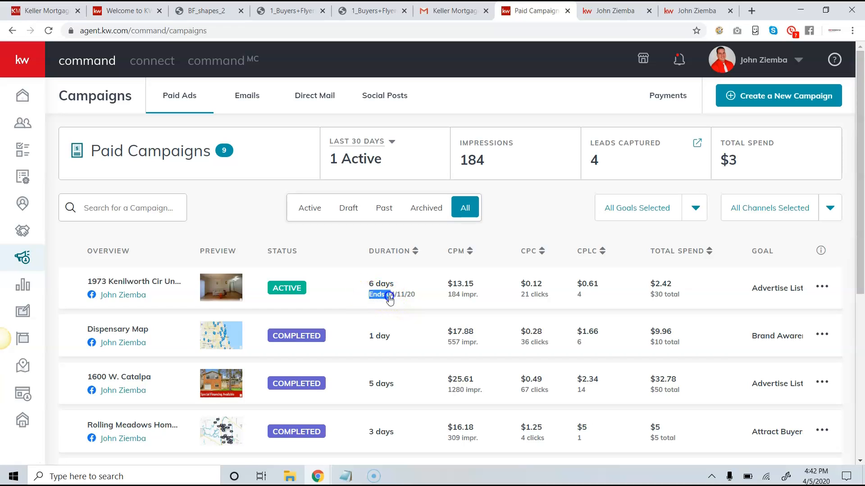
left_click(399, 291)
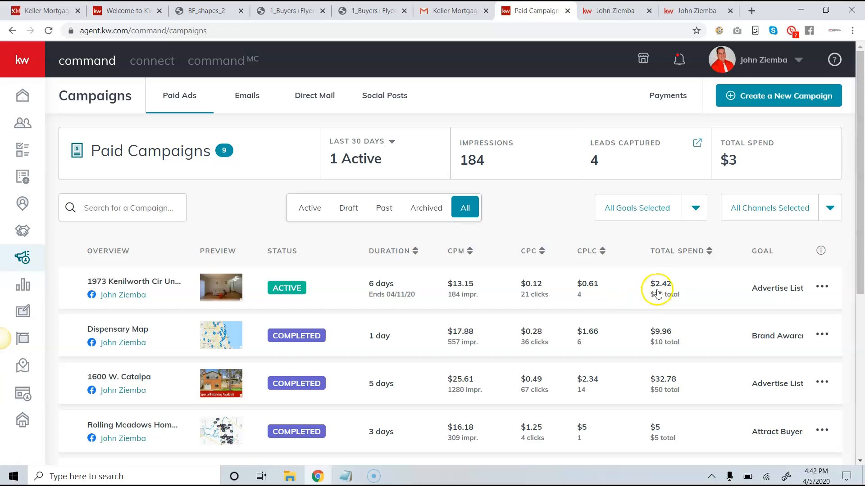
Review the campaign's CPLC, CPC and $13.15 CPM figures.
left_click(602, 287)
left_click(546, 286)
left_click(492, 287)
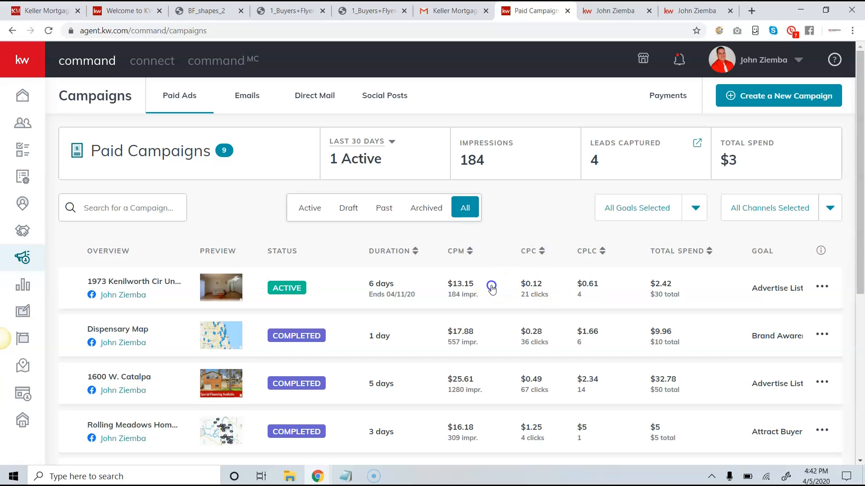
left_click_drag(470, 288, 454, 291)
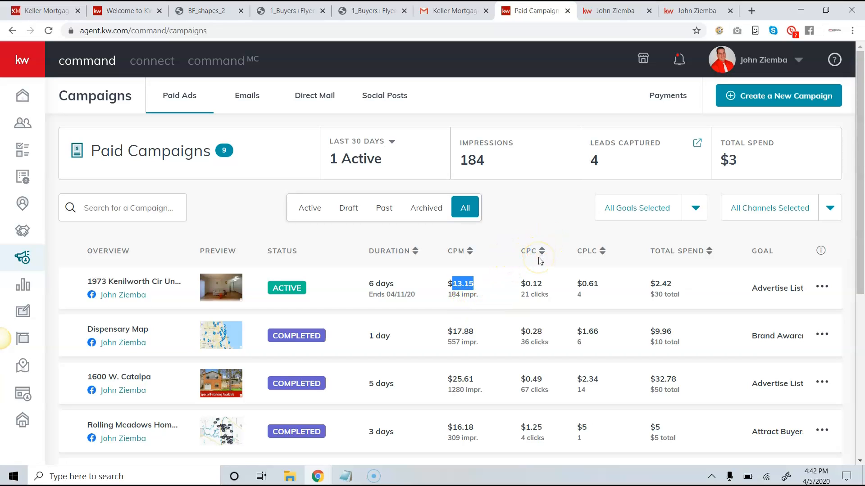
left_click(519, 230)
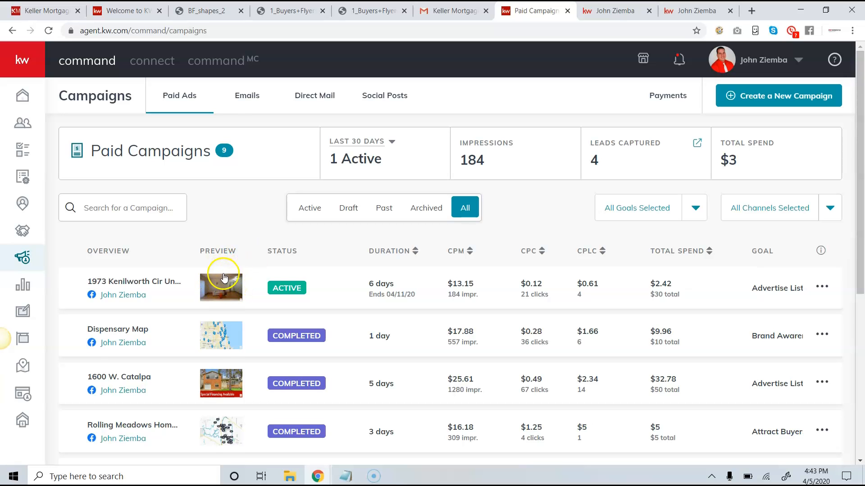
scroll(221, 288, "down", 2)
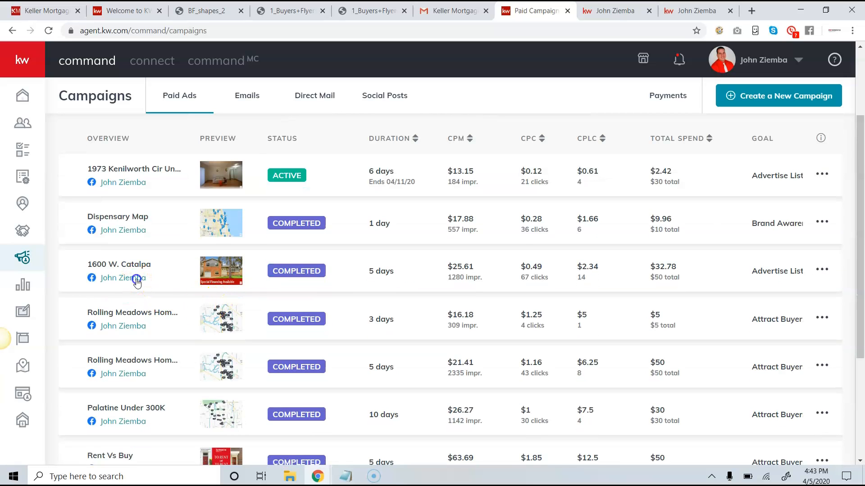
left_click(137, 279)
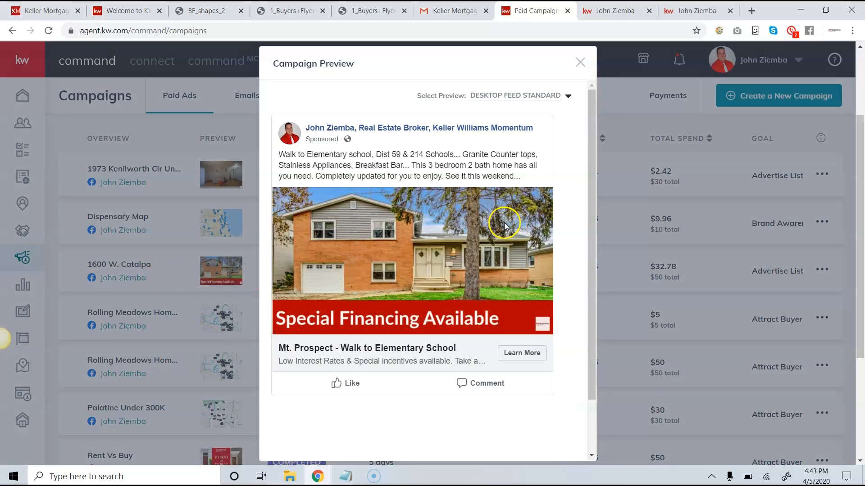
scroll(504, 222, "down", 2)
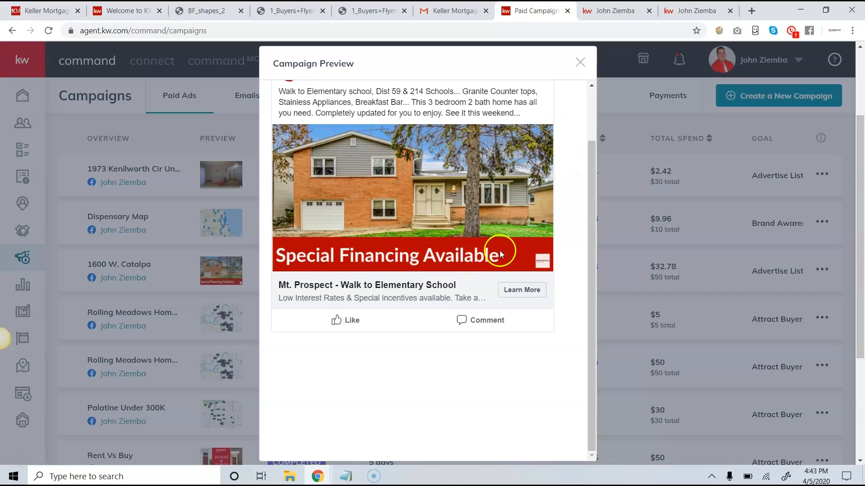
right_click(580, 62)
left_click(580, 62)
left_click(580, 62)
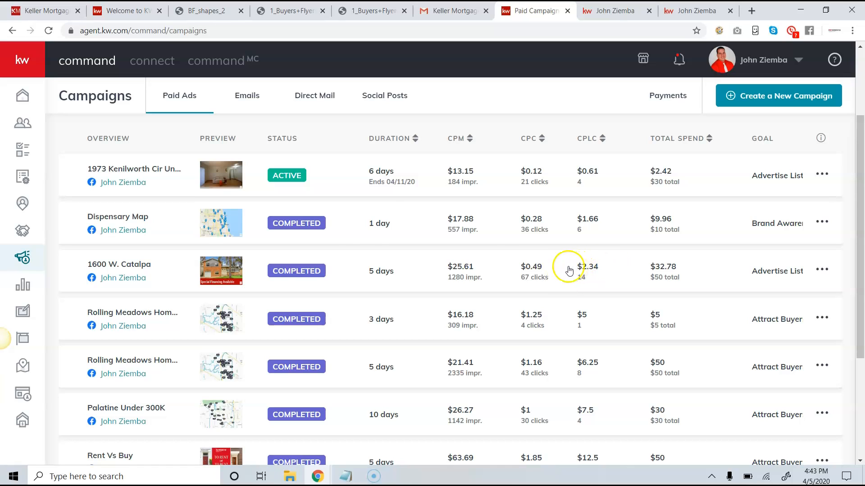
left_click(357, 142)
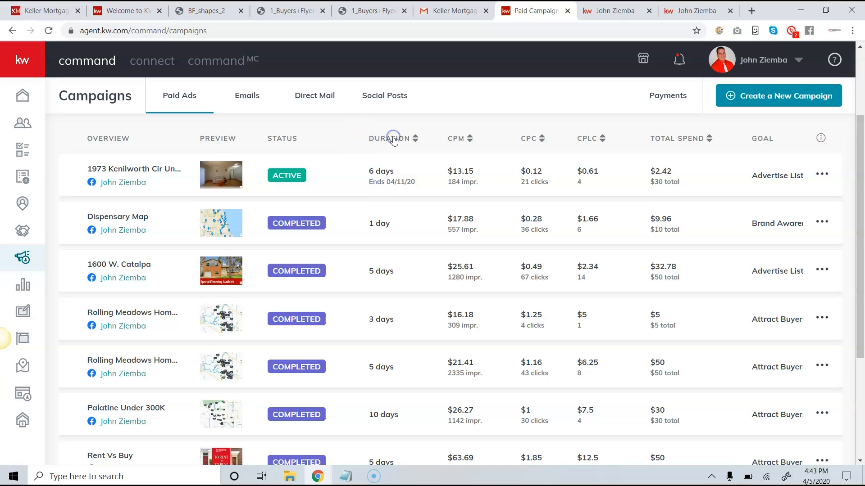